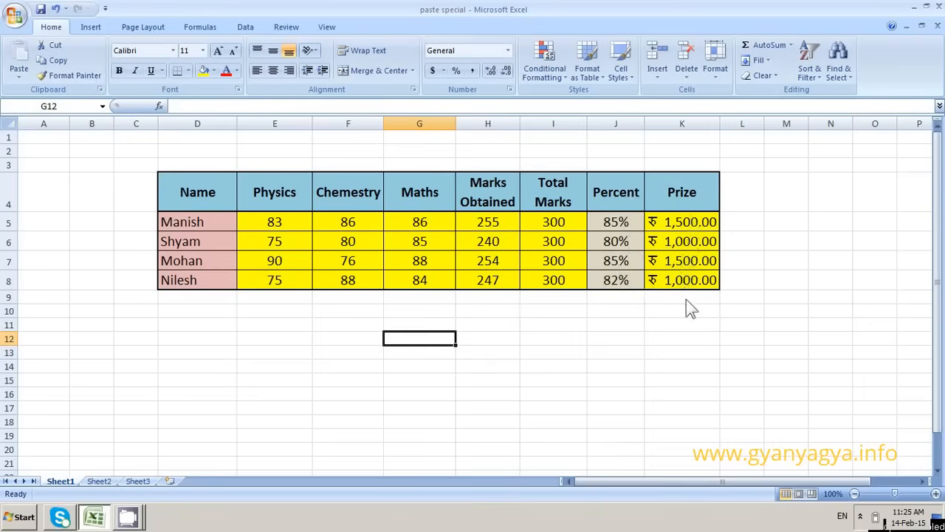
Inspect the formulas behind the Marks Obtained and Percent values in the first student row.
click(490, 225)
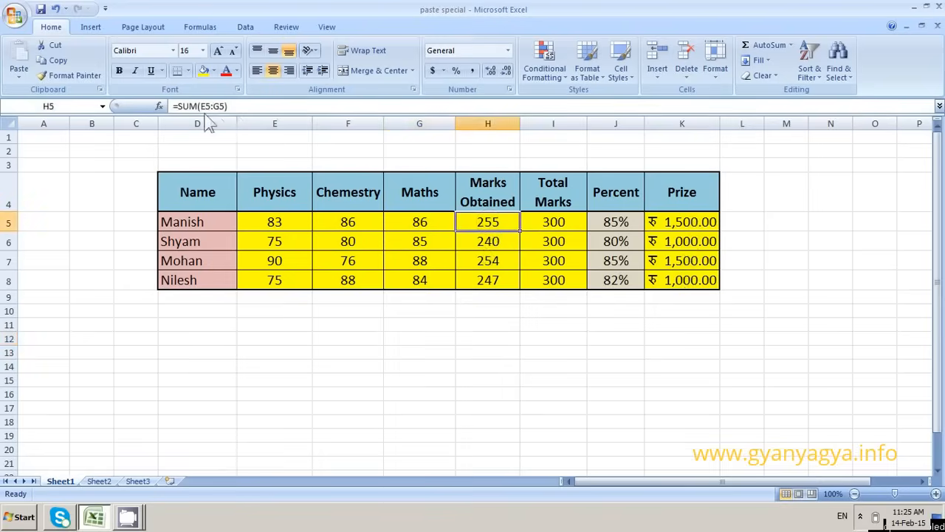
click(614, 222)
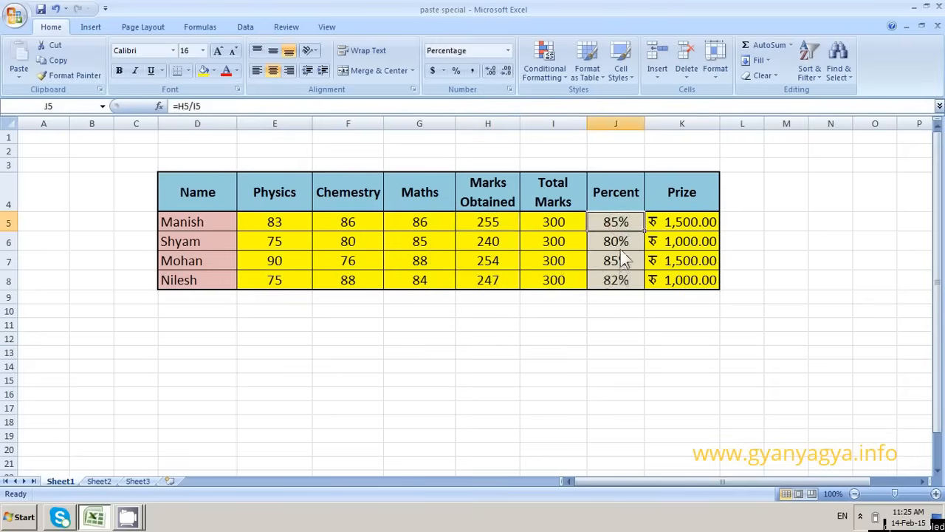
click(348, 324)
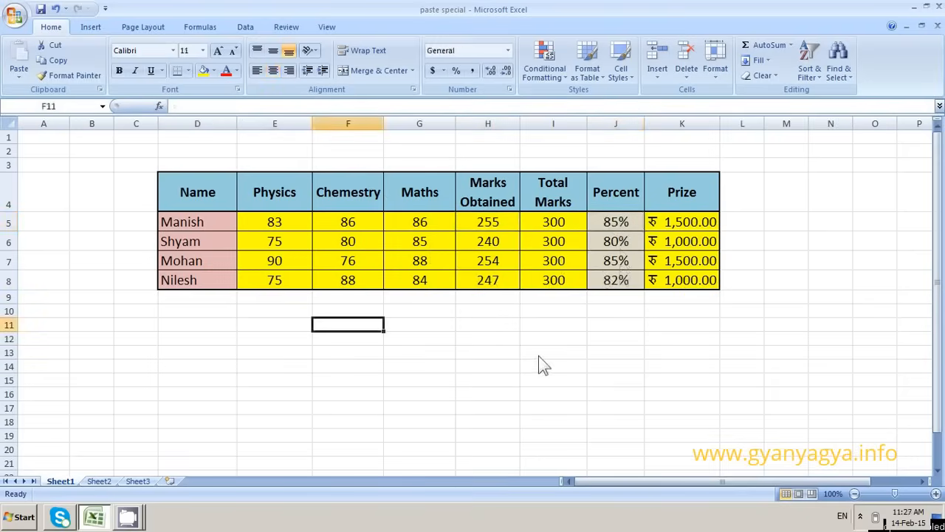
Fill the Marks Obtained formula from H8 down to H13, check a filled cell, and undo the fill.
click(513, 282)
drag(520, 288, 526, 362)
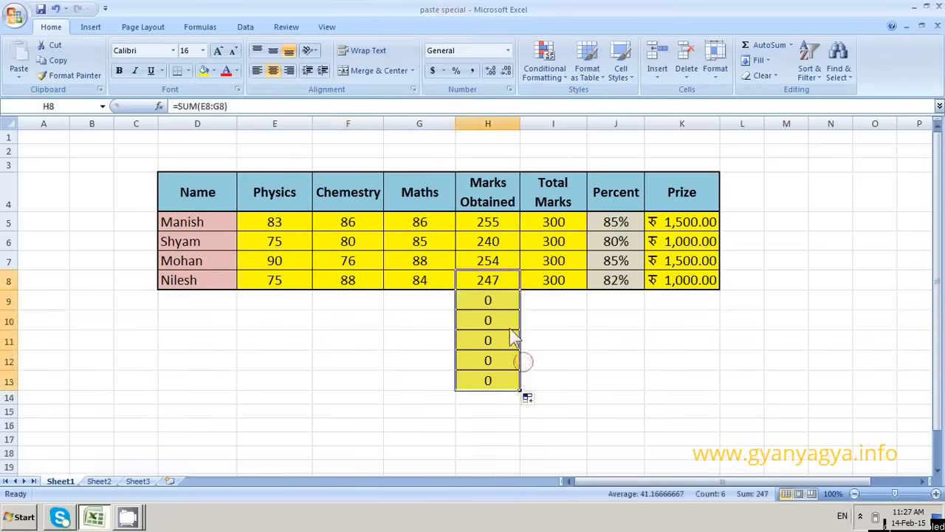
click(513, 336)
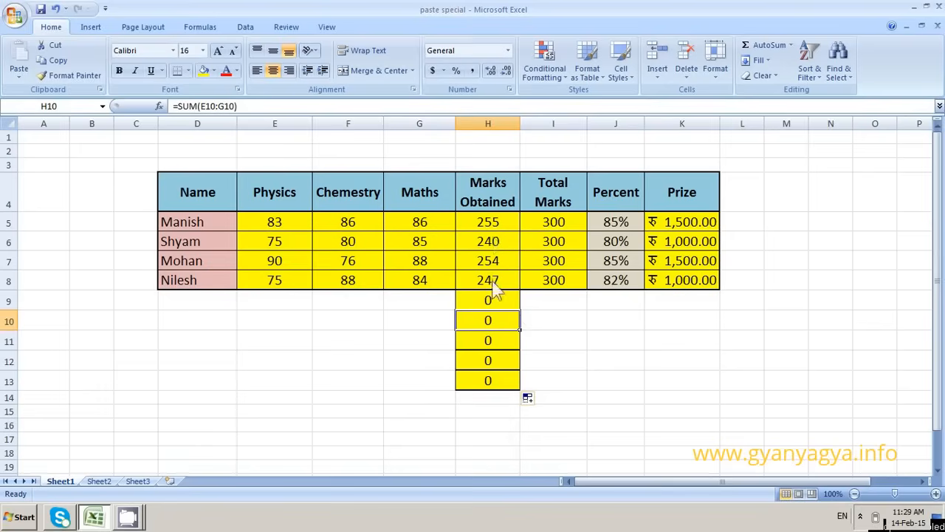
click(56, 9)
Copy the Marks Obtained cells H5:H8 and paste only their formulas starting at H13 using Paste Special.
click(511, 226)
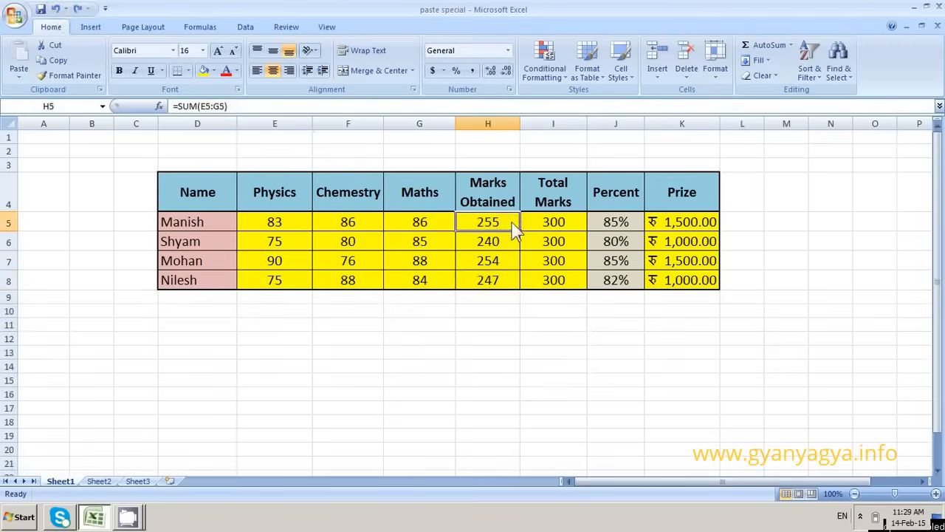
drag(515, 229, 510, 278)
right_click(500, 248)
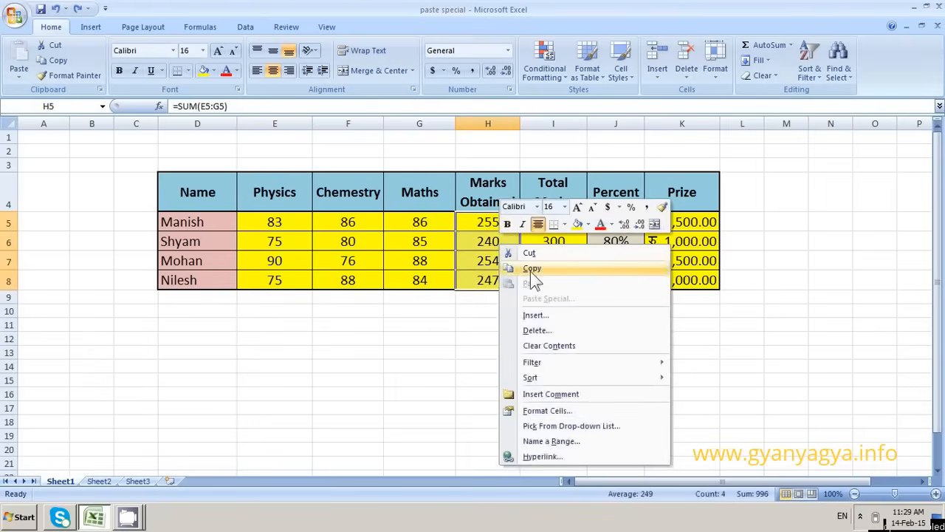
click(531, 270)
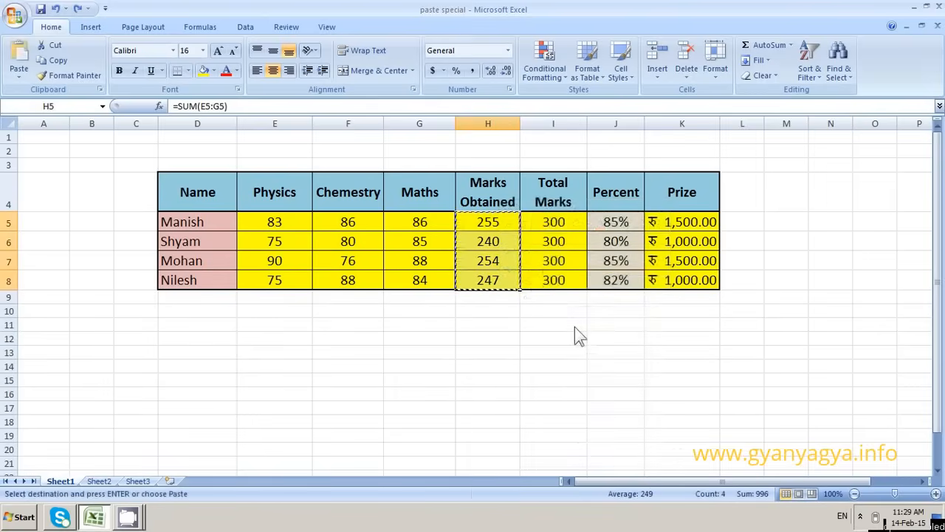
click(502, 353)
right_click(502, 356)
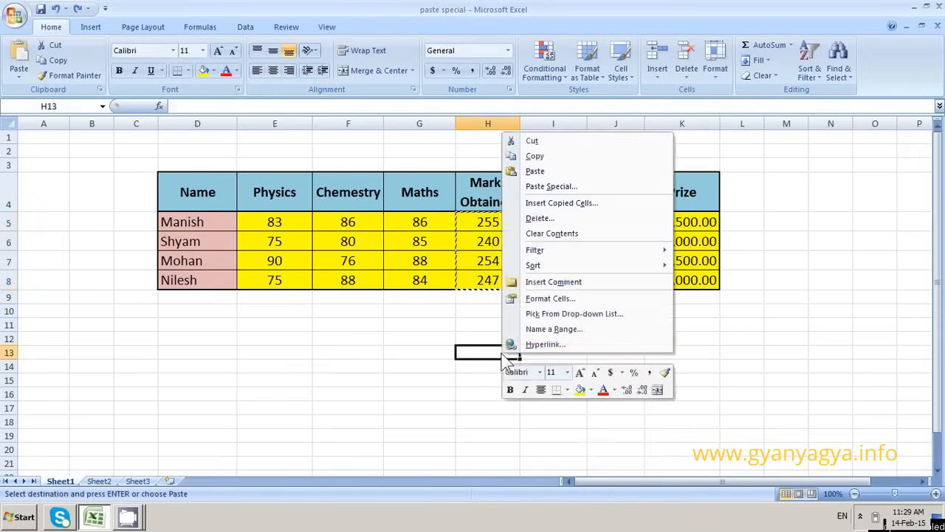
click(561, 190)
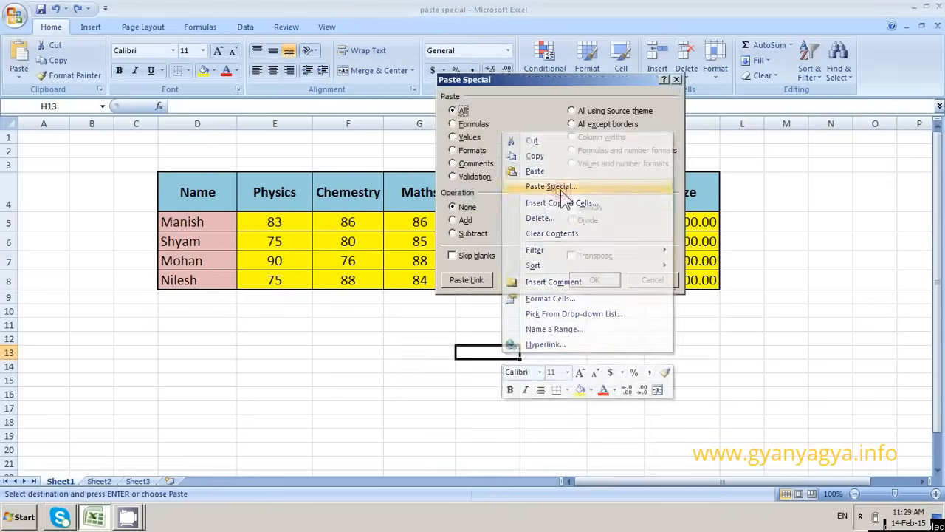
drag(543, 89, 509, 146)
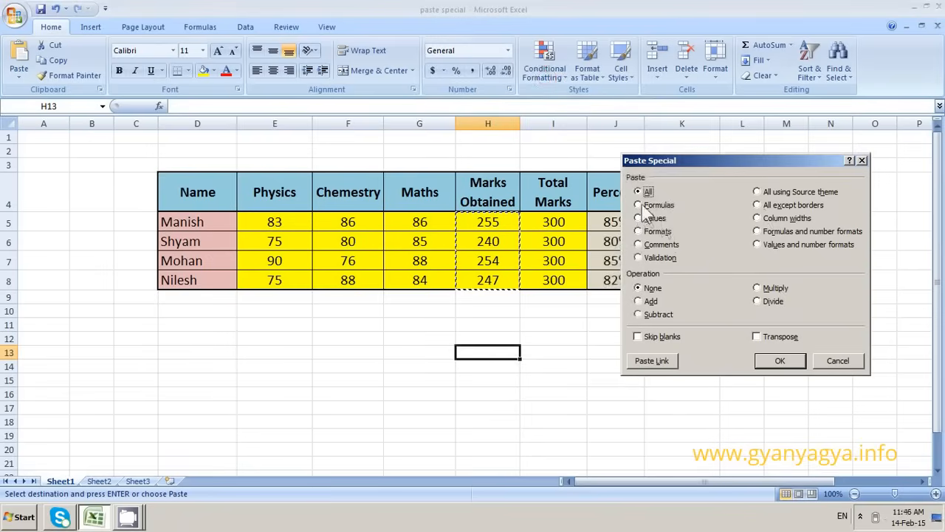
click(640, 205)
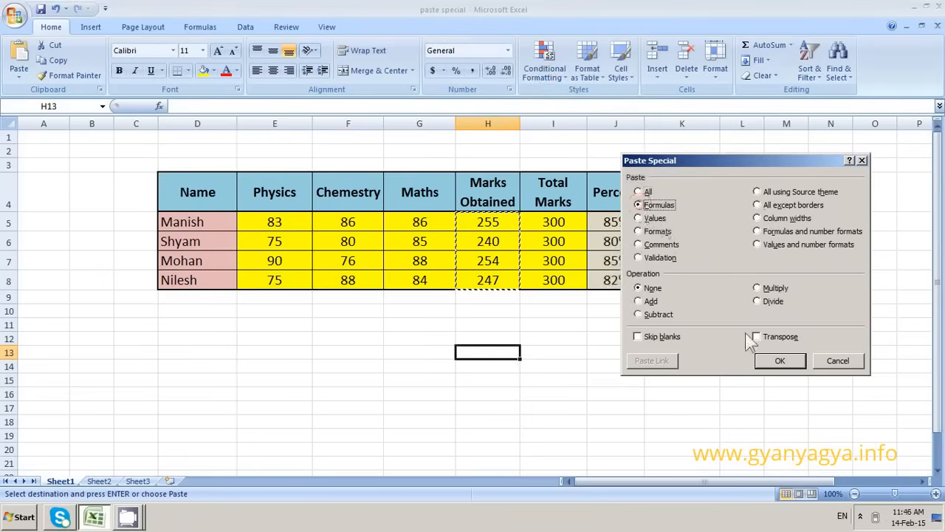
click(780, 362)
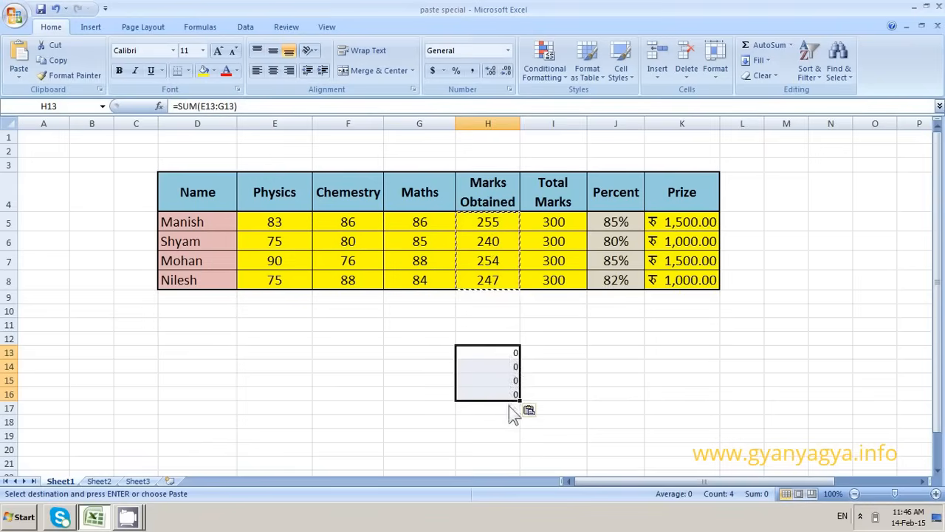
Enter the marks 83, 86 and 86 in cells E13, F13 and G13.
click(287, 358)
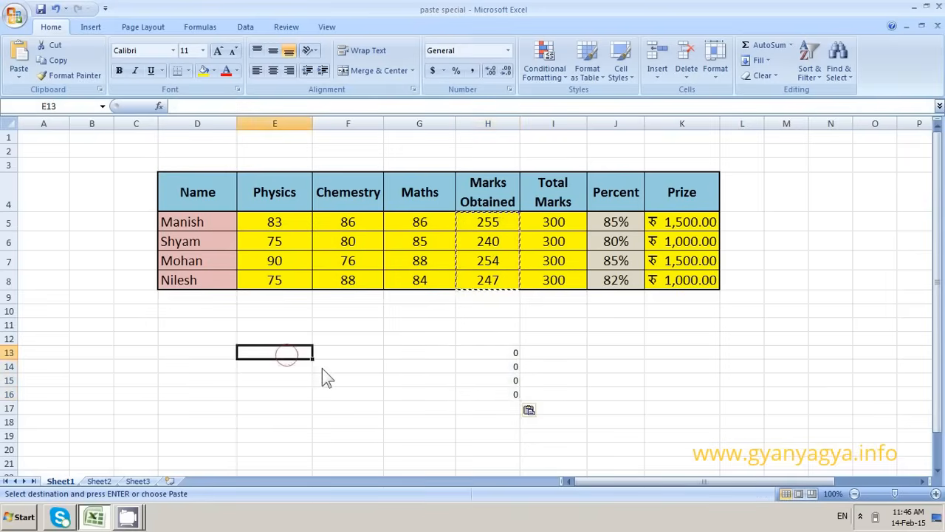
text(83)
key(Tab)
text(86)
key(Tab)
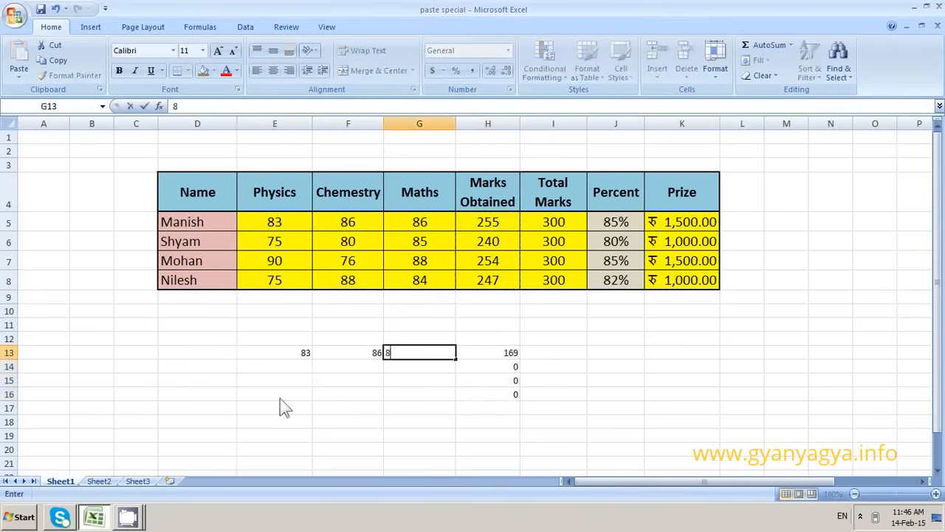
text(86)
key(Tab)
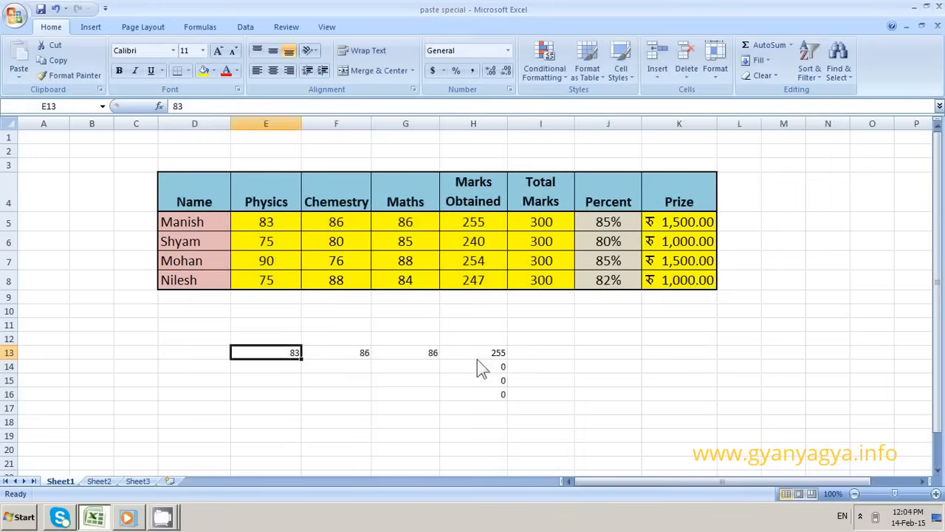
Clear the contents of the test range E13:H16.
key(shift+Right)
key(shift+Right)
key(shift+Right)
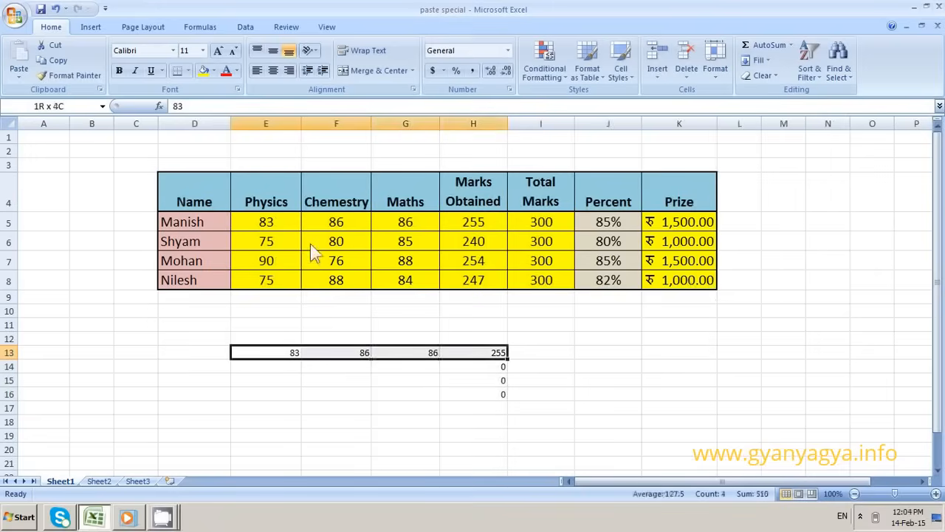
key(shift+Down)
key(shift+Down)
key(shift+Down)
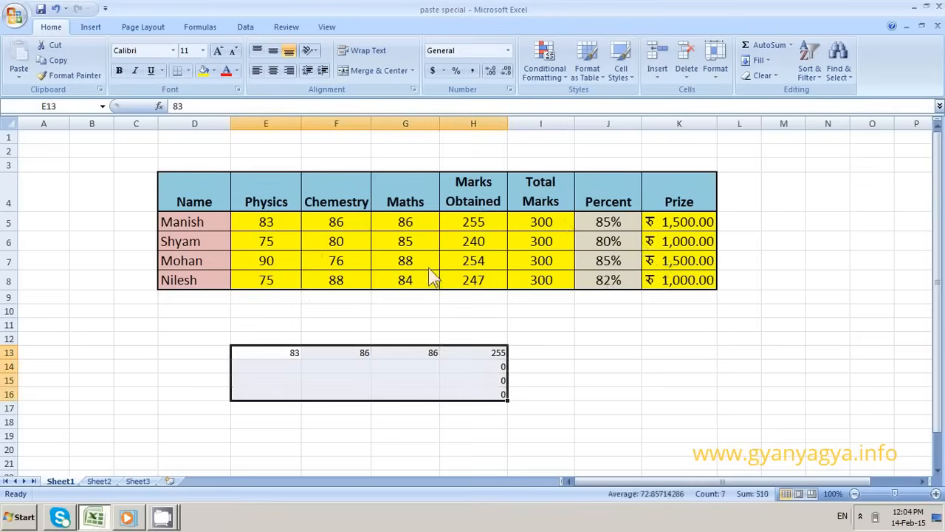
key(Delete)
key(Left)
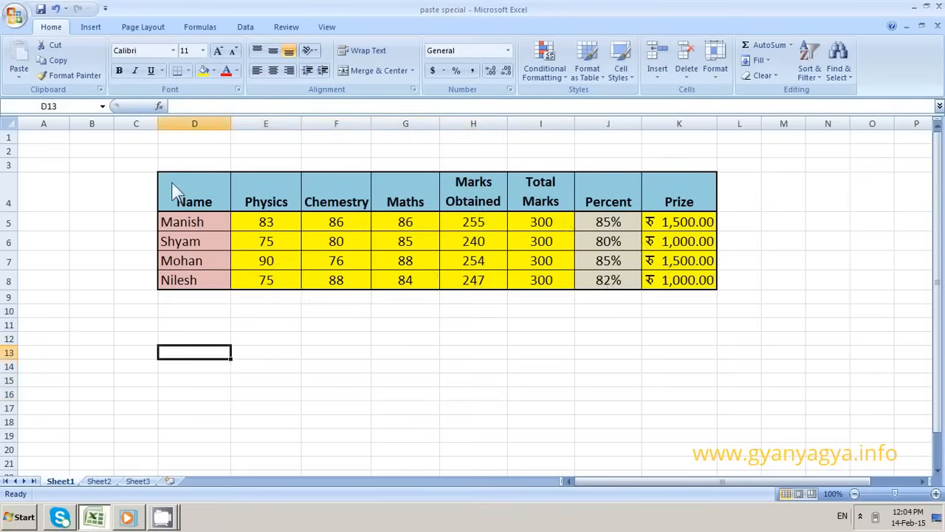
Copy the whole marks table D4:K8 and paste only its values starting at D13 using Paste Special.
drag(172, 190, 675, 289)
key(ctrl+c)
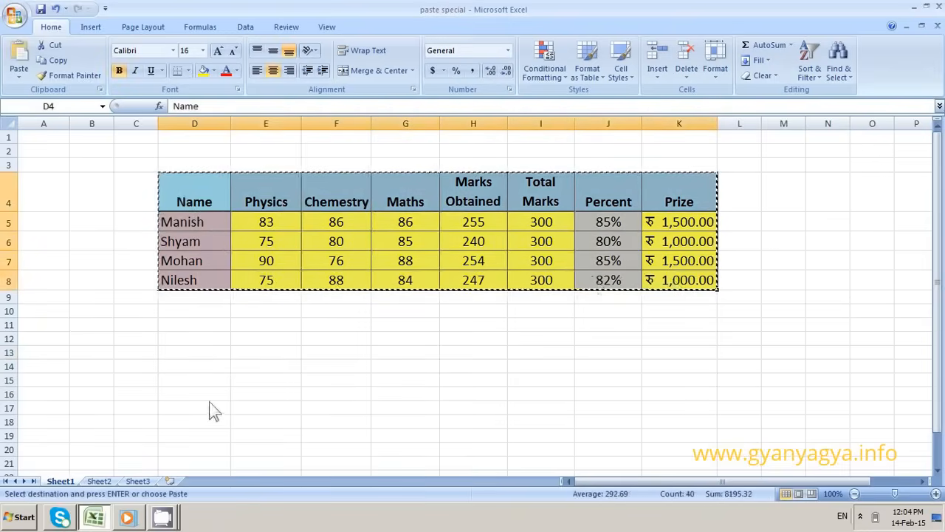
click(203, 354)
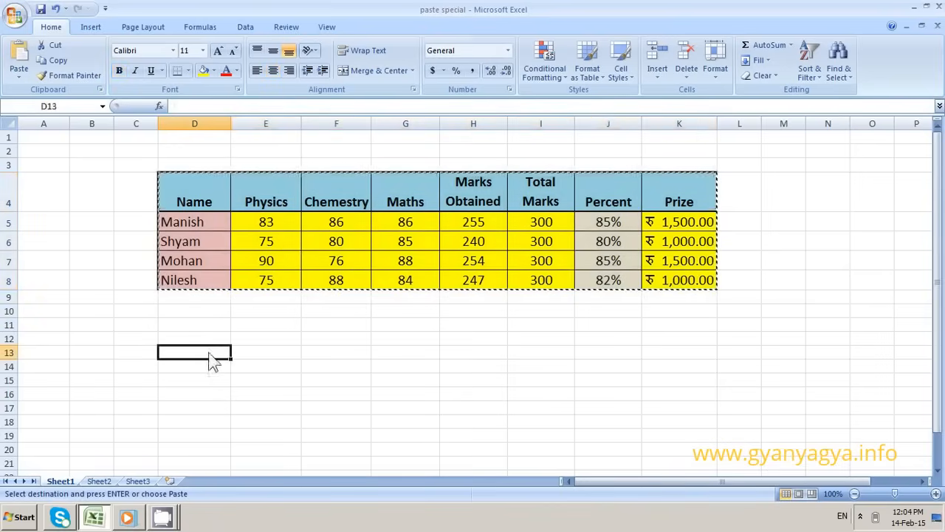
right_click(212, 356)
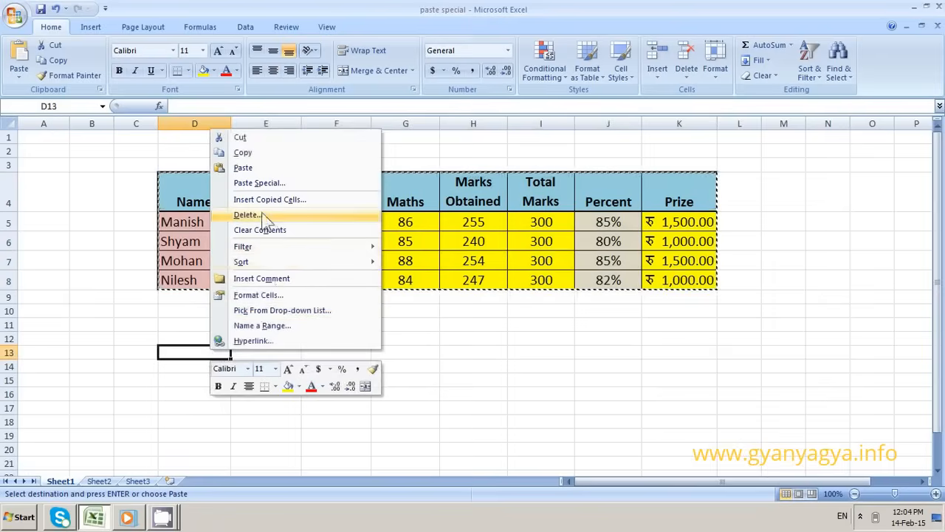
click(264, 184)
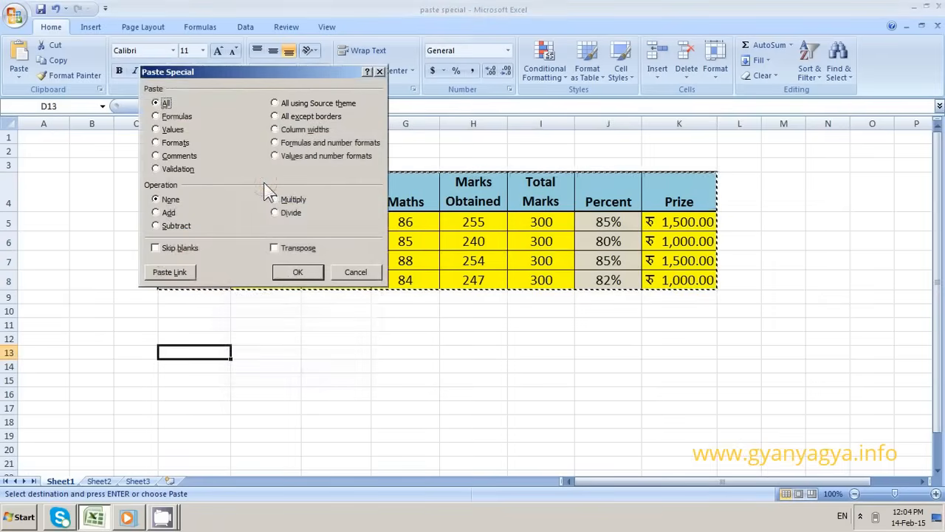
click(158, 129)
click(297, 274)
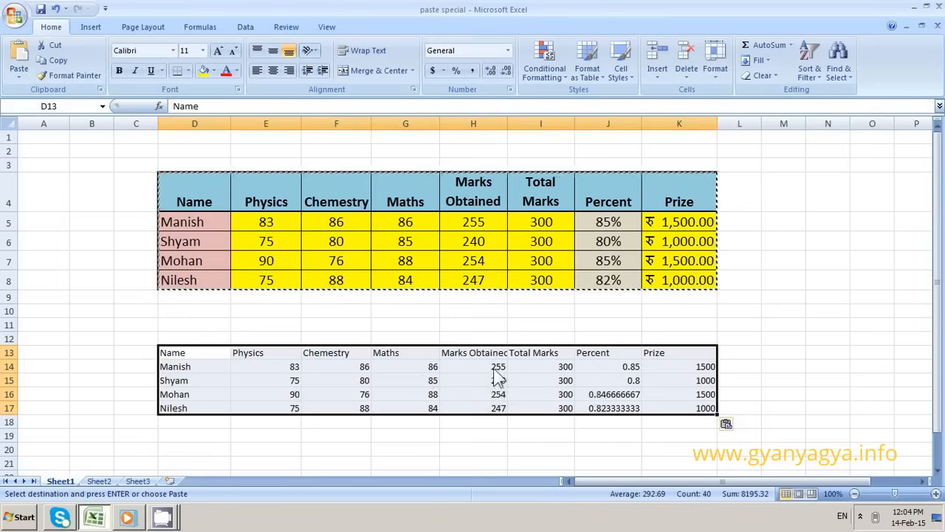
Compare the contents of H5 with the pasted cells H14 and J14, and undo the values paste.
click(488, 226)
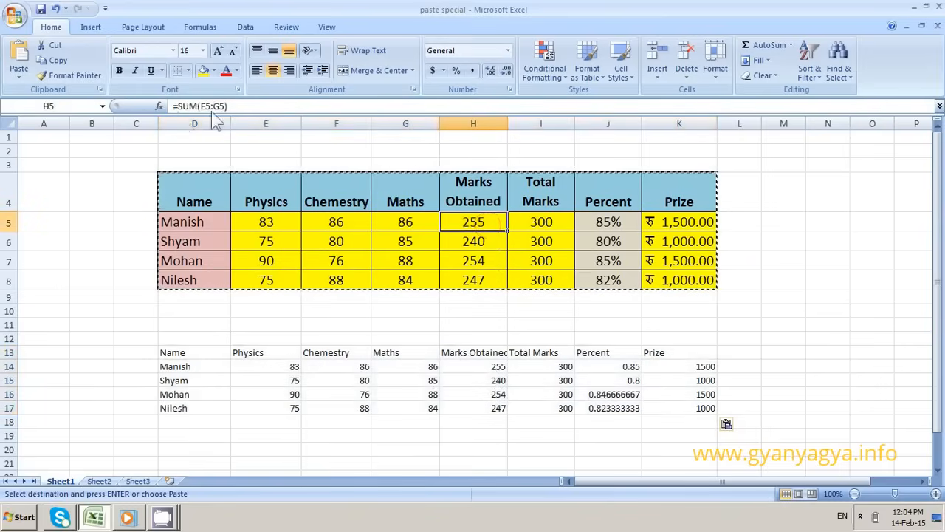
click(499, 372)
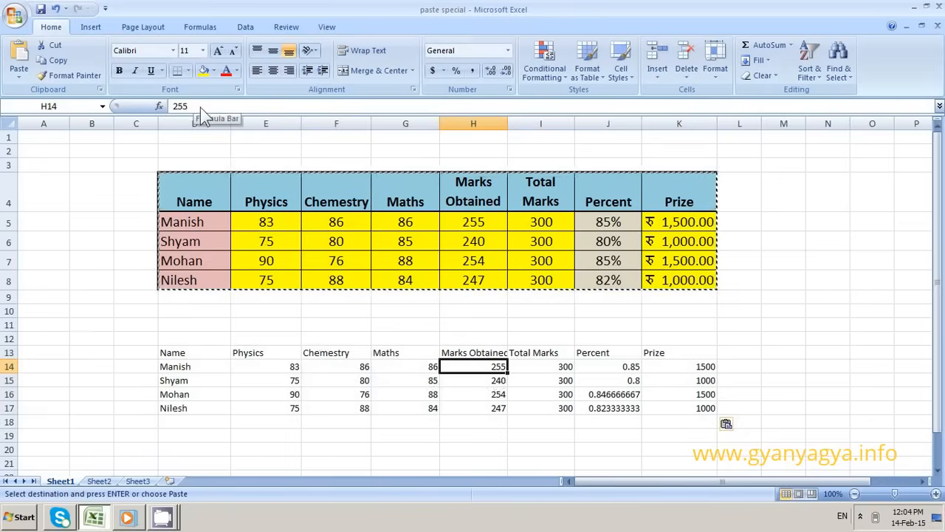
click(605, 367)
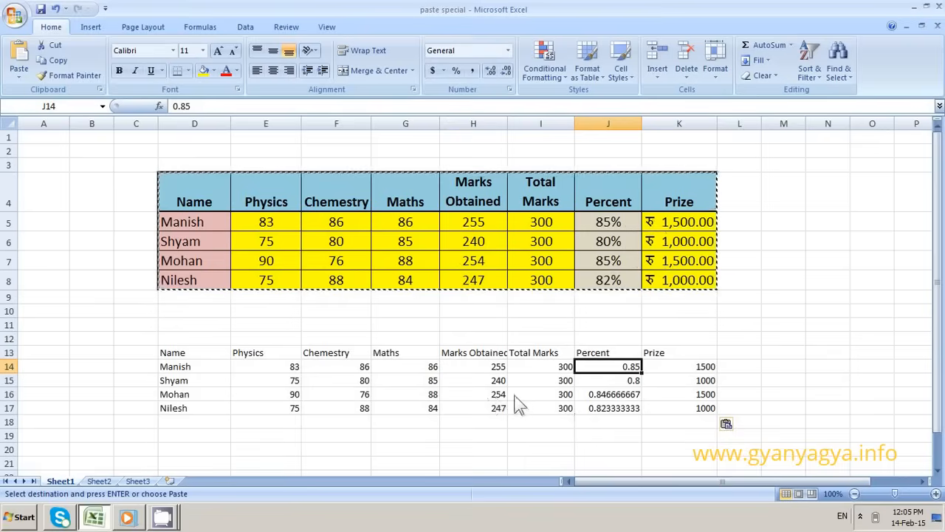
key(ctrl+z)
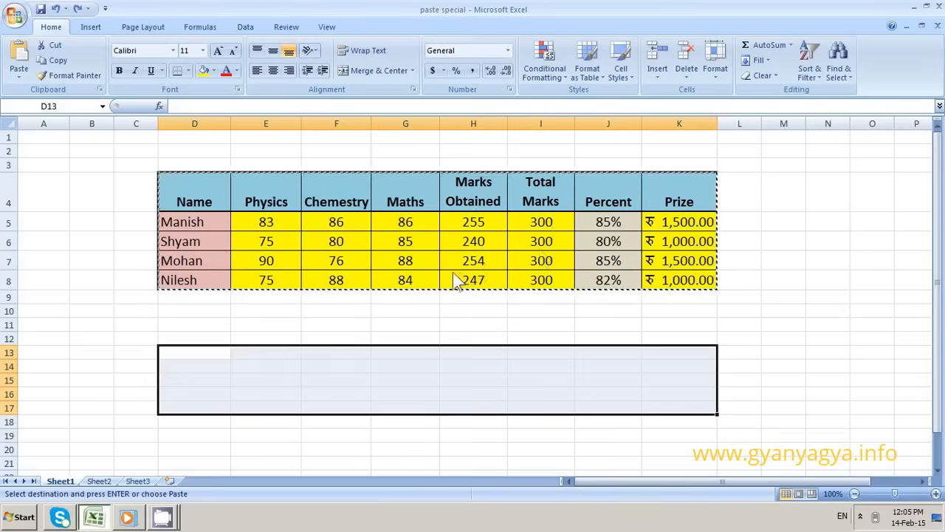
Paste only the copied table's formats starting at D13 using Paste Special, and undo the paste.
click(194, 360)
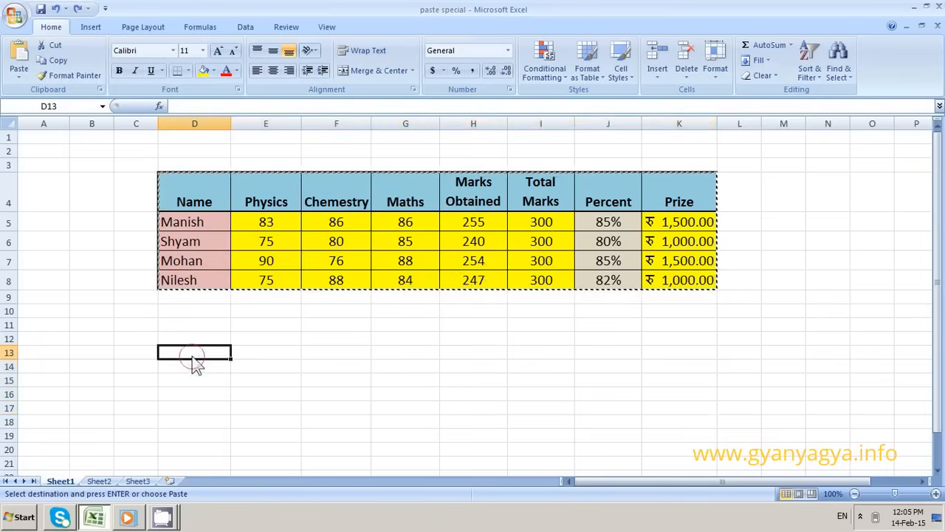
right_click(195, 365)
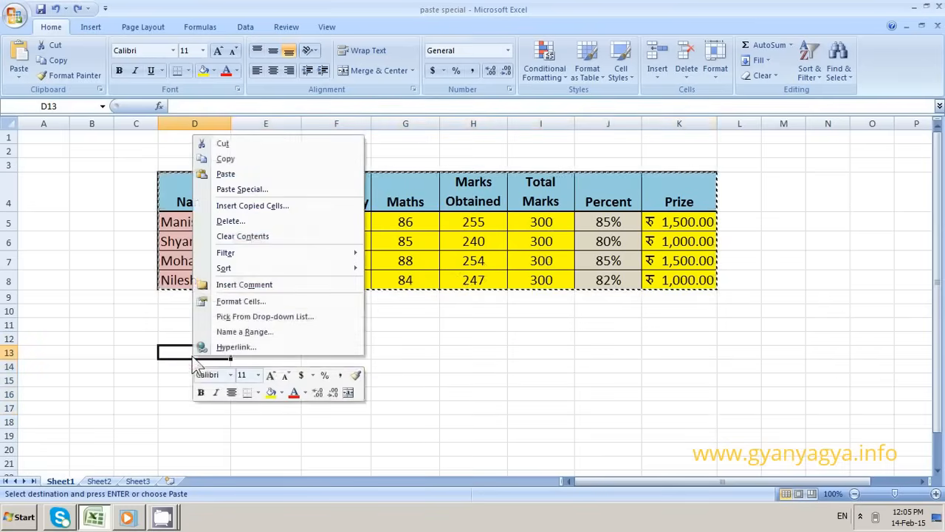
click(241, 190)
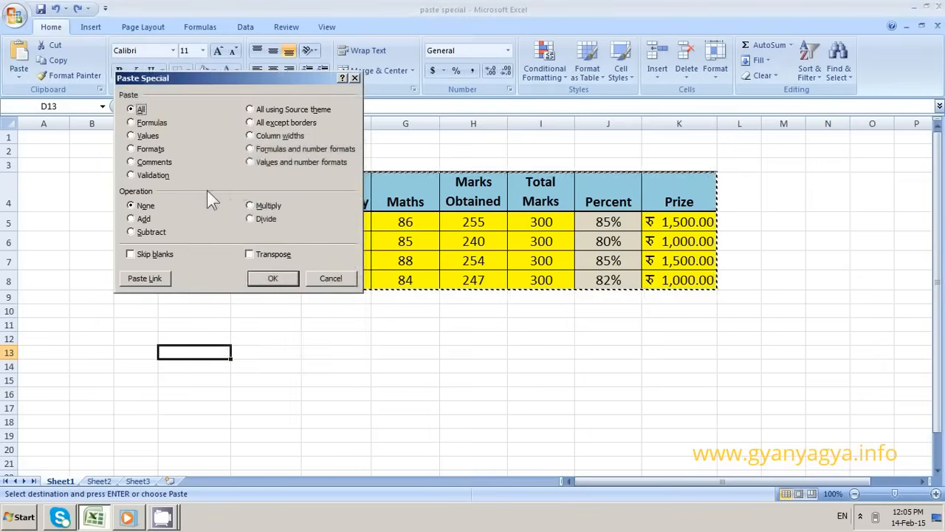
click(131, 149)
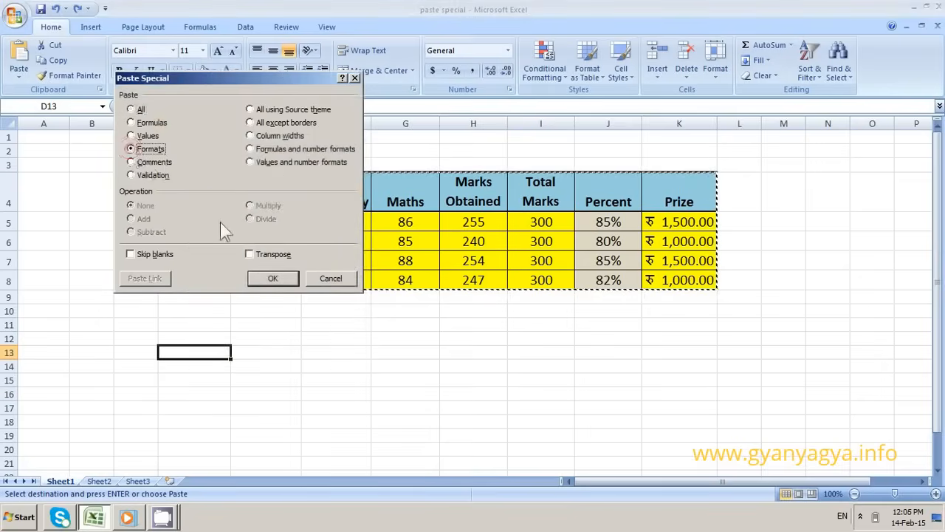
click(272, 281)
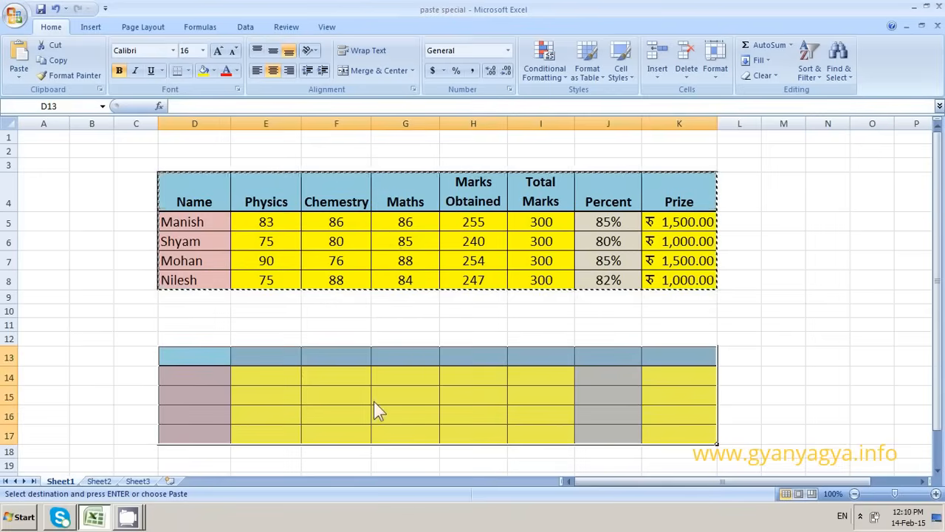
click(56, 8)
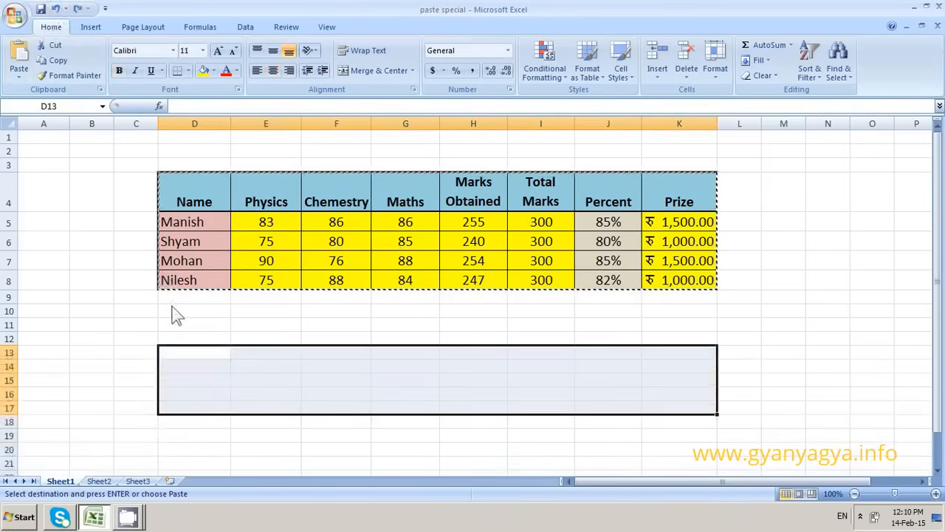
right_click(266, 314)
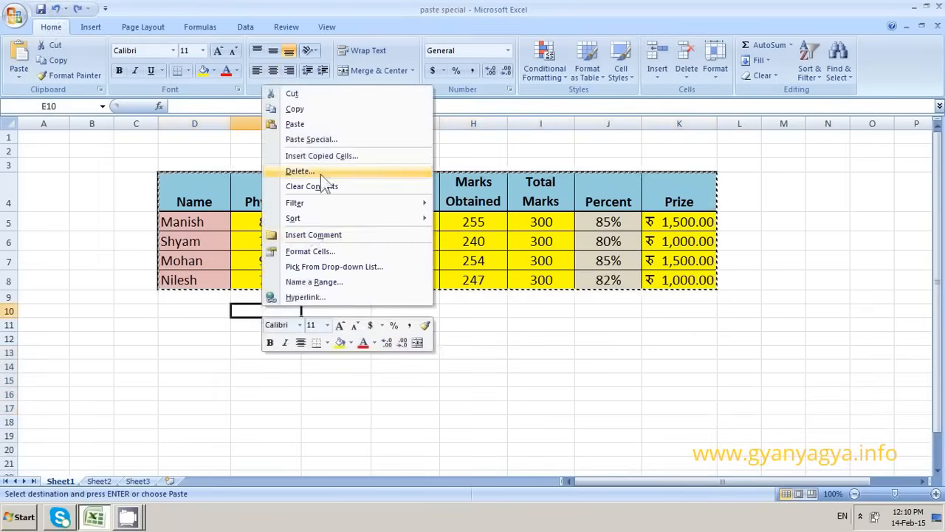
click(306, 140)
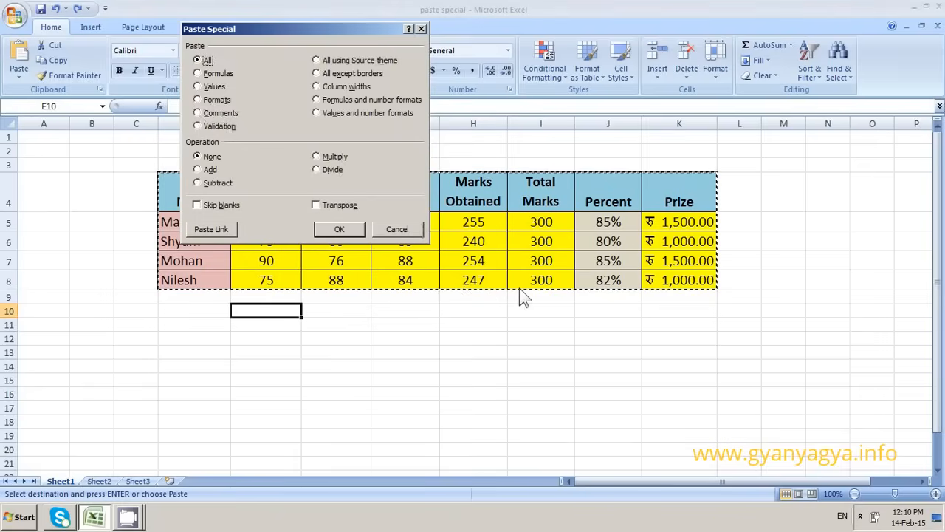
click(407, 228)
key(Escape)
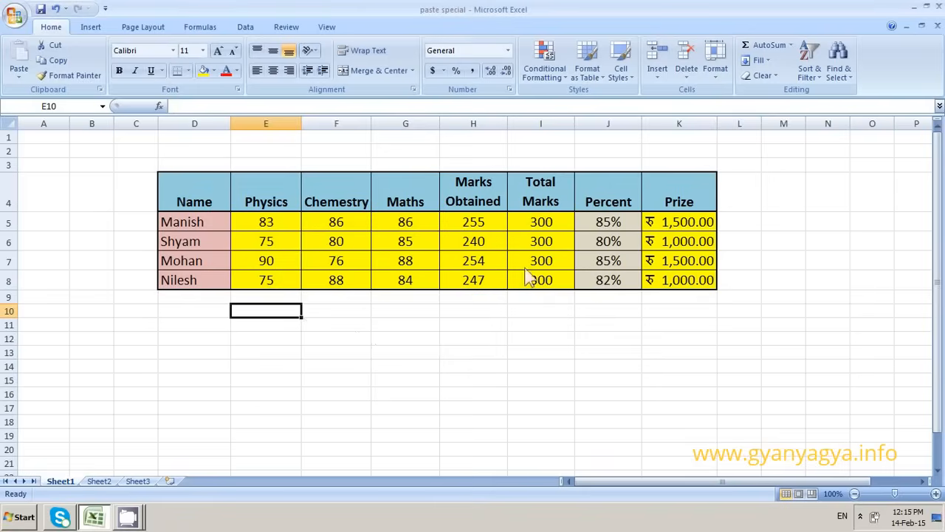
Insert a comment on cell H5, removing the default author text and entering "Very Goo" as its content.
click(496, 227)
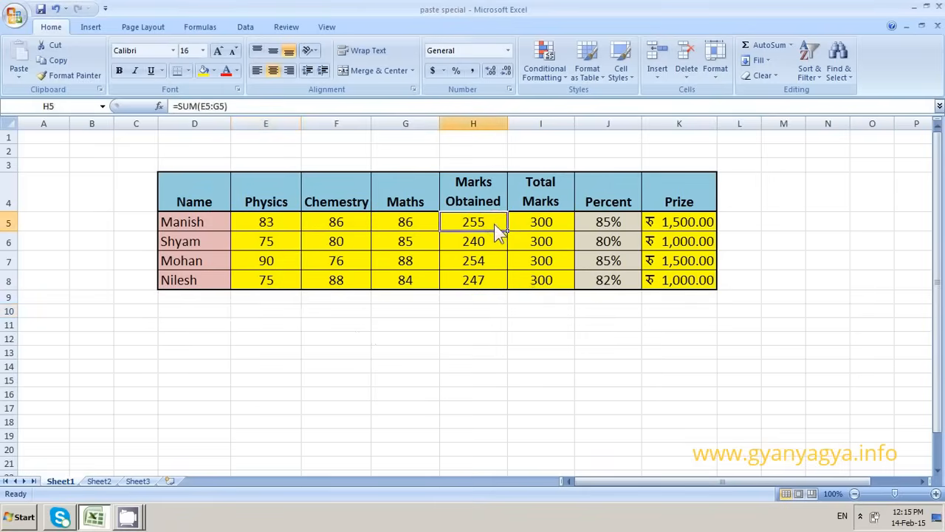
right_click(500, 231)
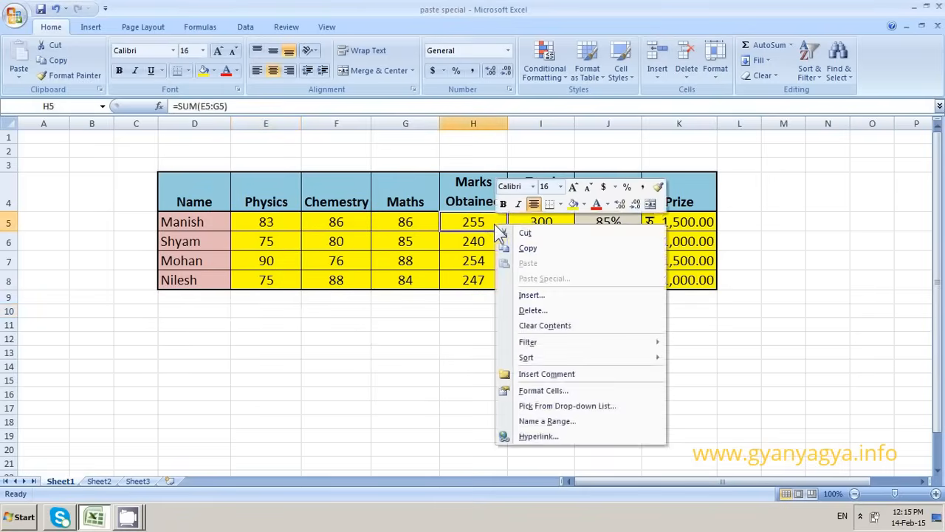
click(545, 375)
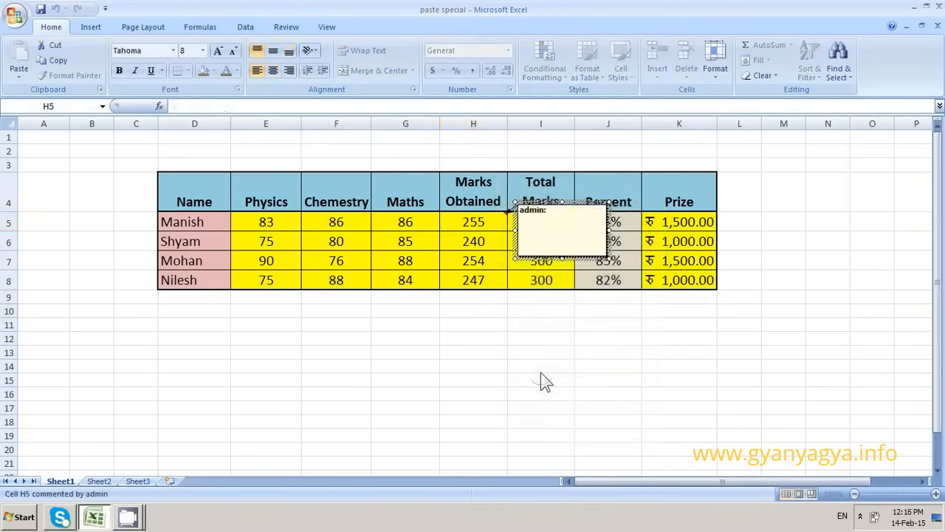
key(BackSpace)
key(BackSpace)
key(BackSpace)
key(BackSpace)
key(BackSpace)
key(BackSpace)
key(BackSpace)
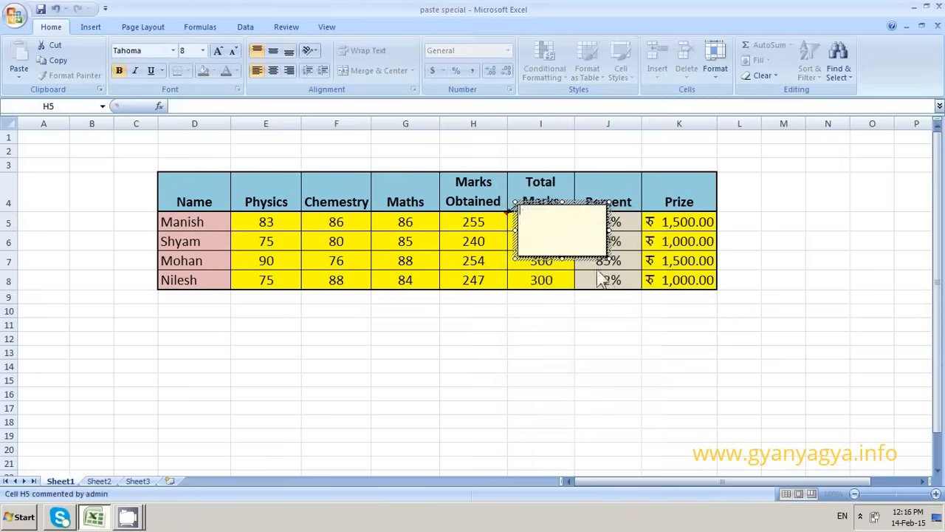
text(Very Goo)
click(601, 329)
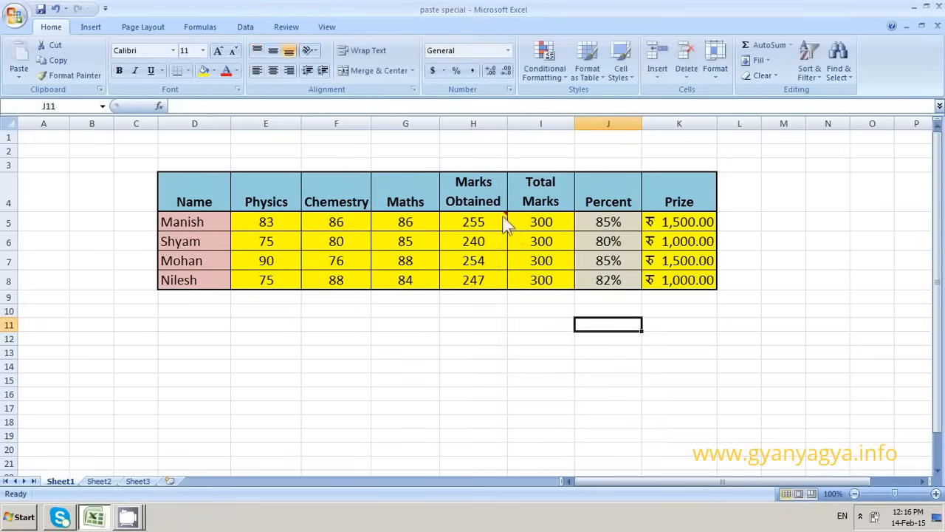
mouse_move(504, 219)
Copy the whole marks table D4:K8 including the commented cell.
drag(181, 188, 684, 293)
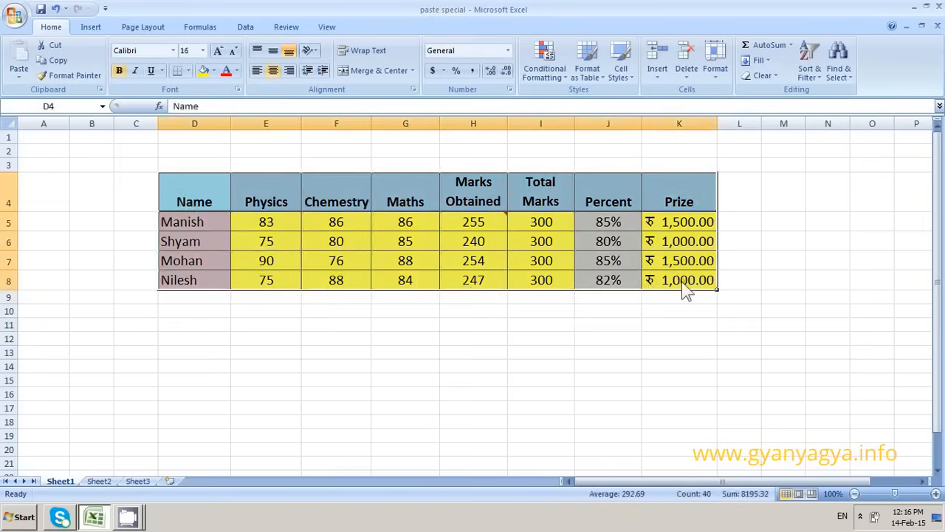
key(ctrl+c)
click(405, 338)
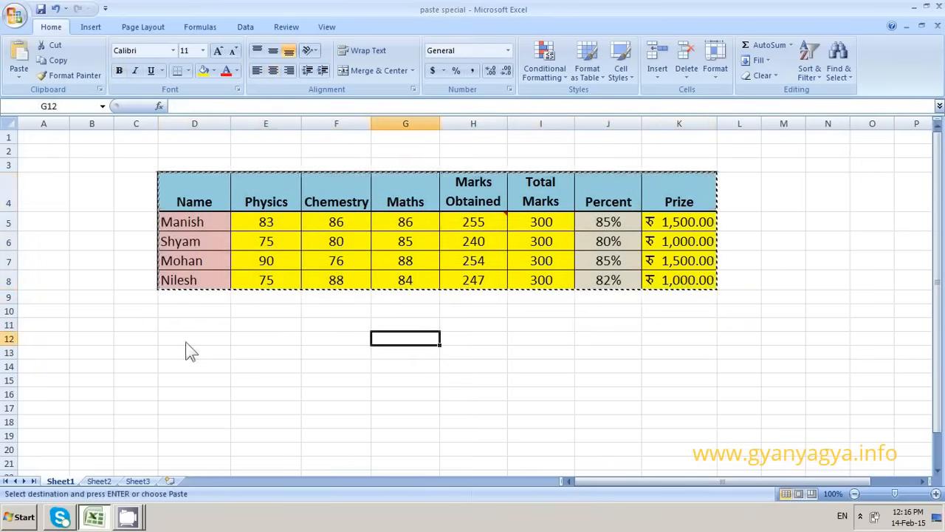
Paste only the copied table's comments starting at D12 using Paste Special, and undo the paste.
click(201, 342)
right_click(202, 344)
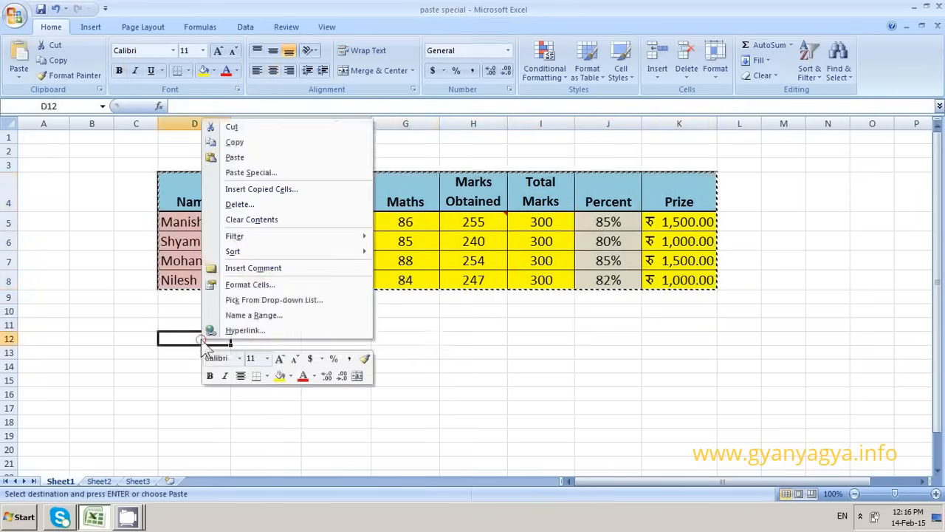
click(249, 173)
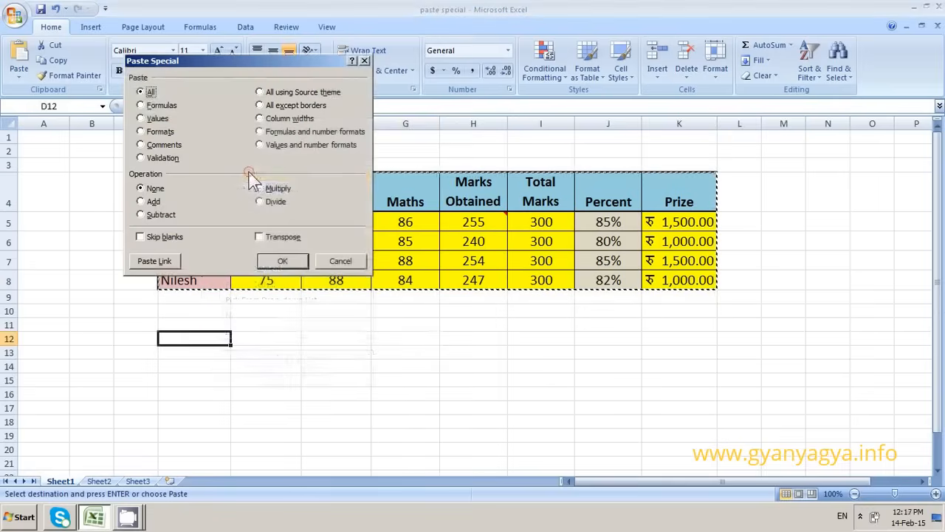
click(141, 145)
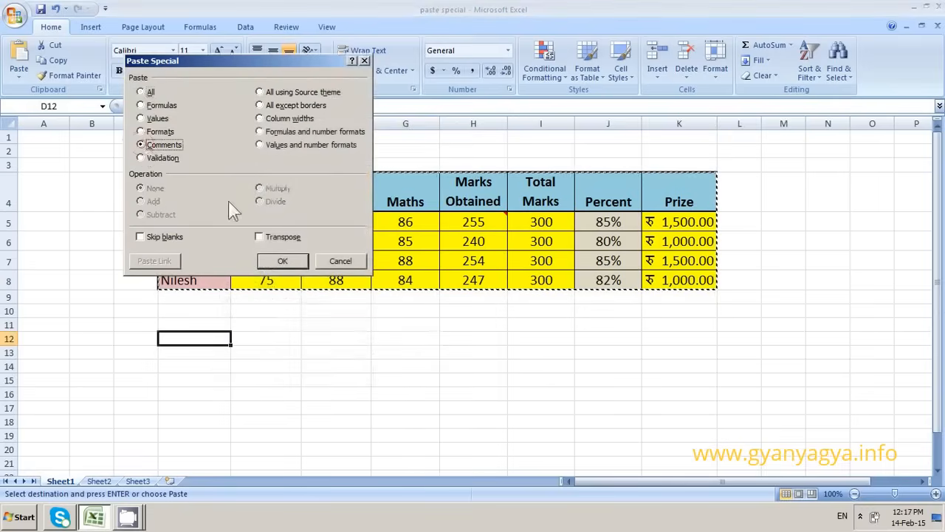
click(282, 266)
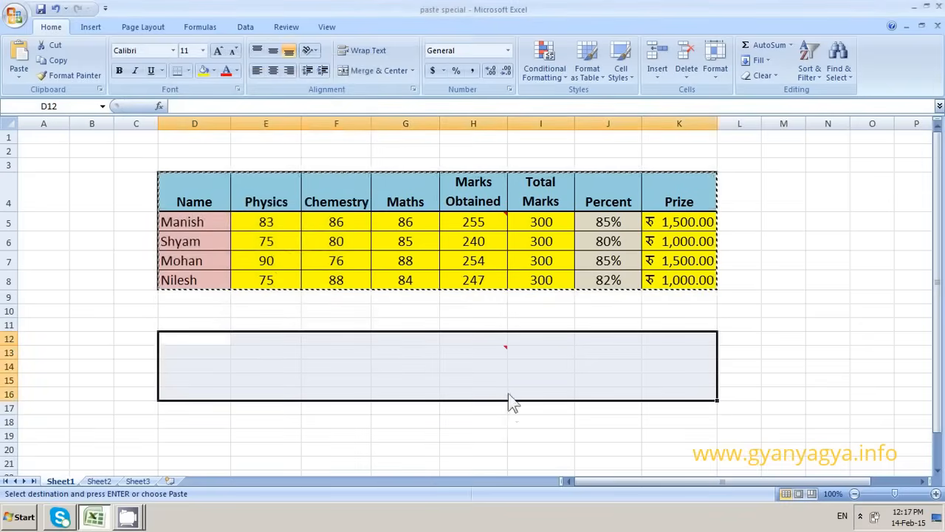
mouse_move(508, 353)
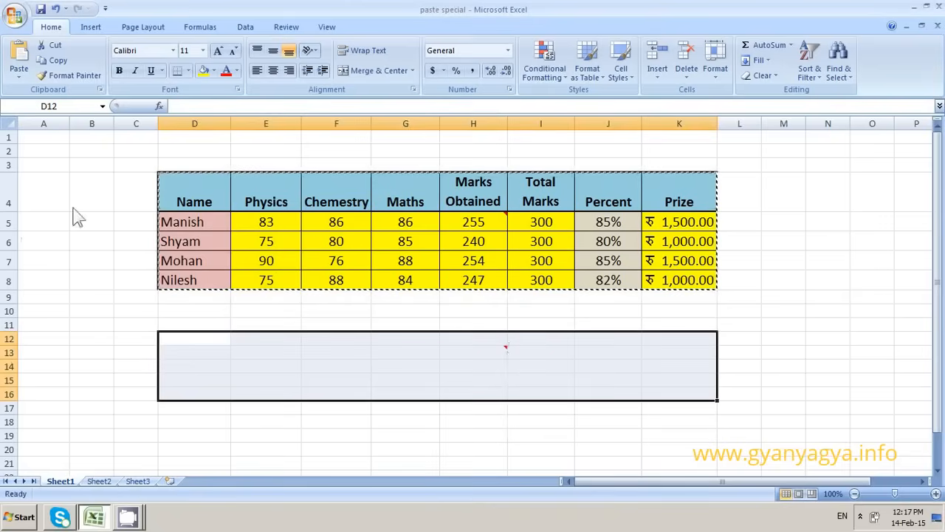
click(58, 10)
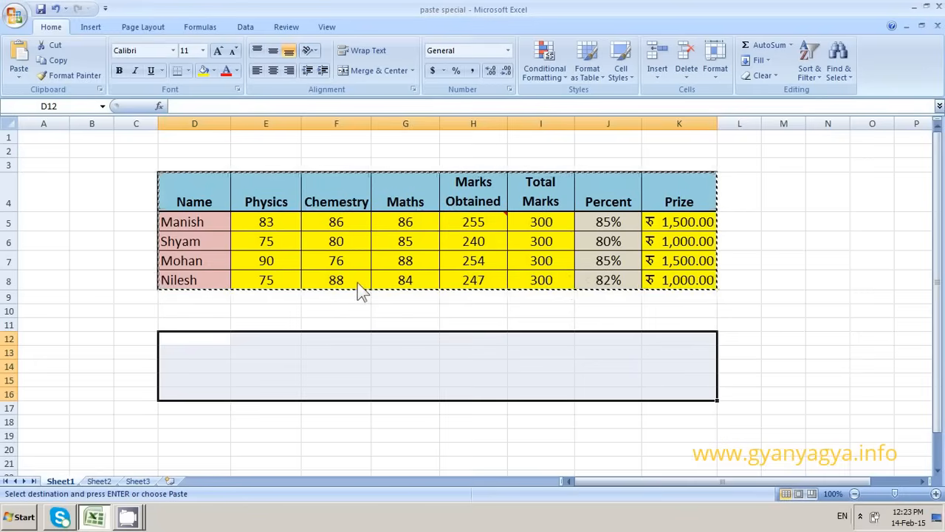
Paste the copied table starting at D12 with the All except borders option of Paste Special, and undo the paste.
click(197, 344)
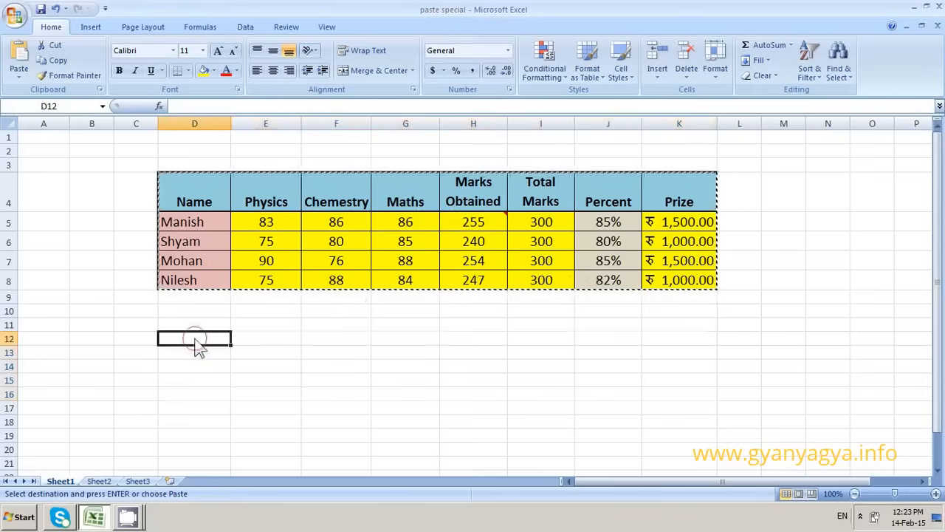
right_click(196, 346)
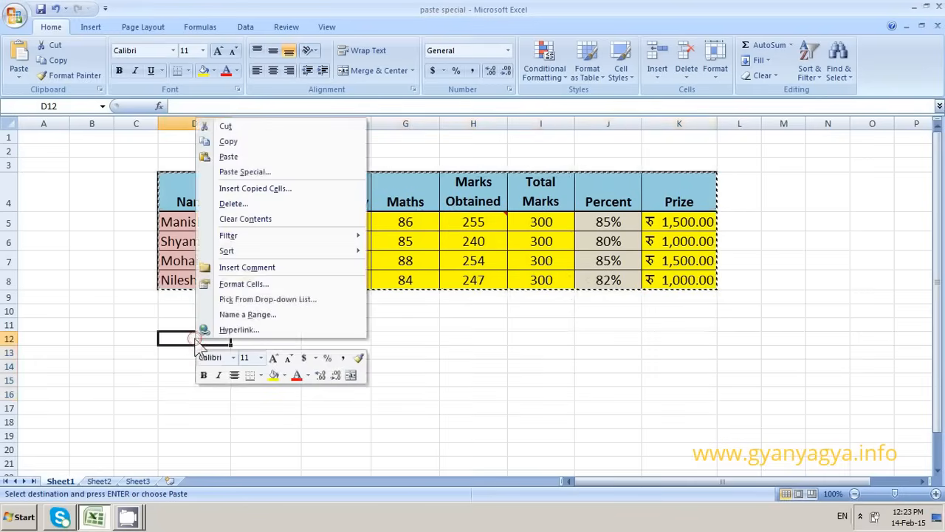
click(252, 172)
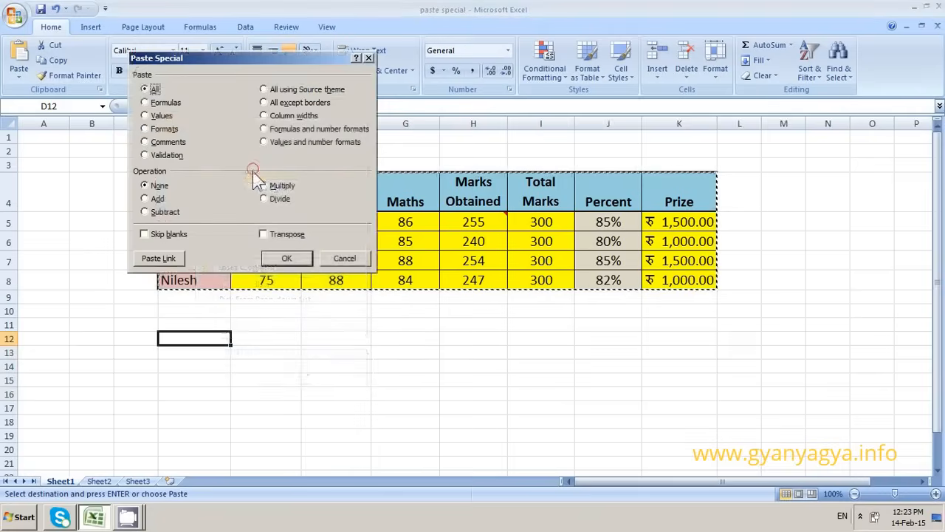
click(266, 103)
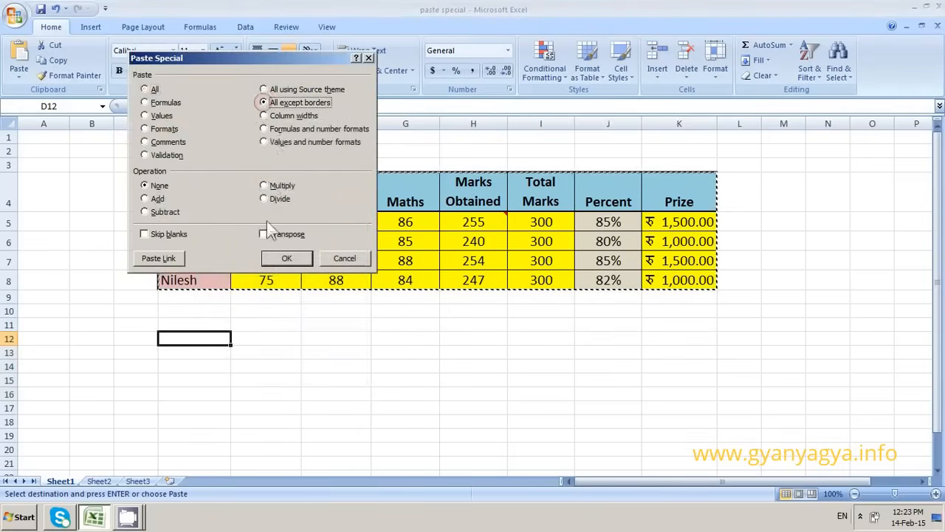
click(284, 258)
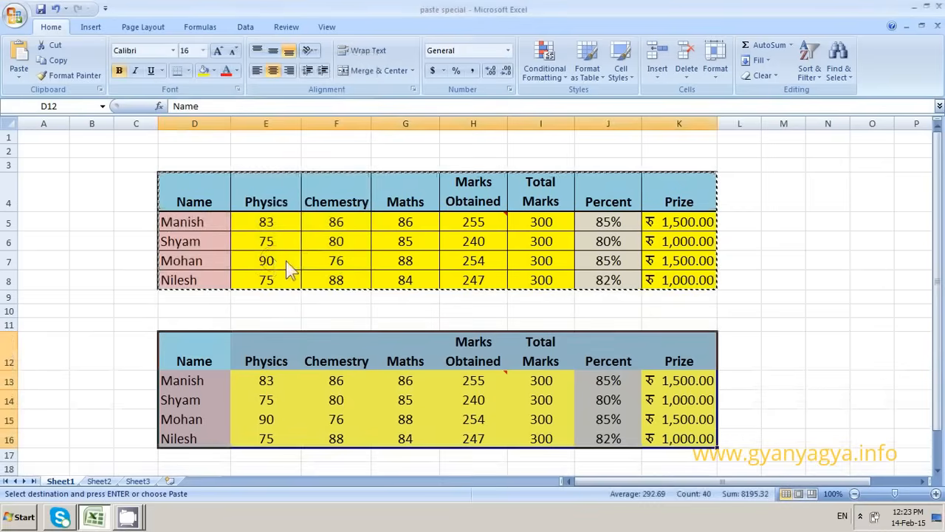
click(756, 341)
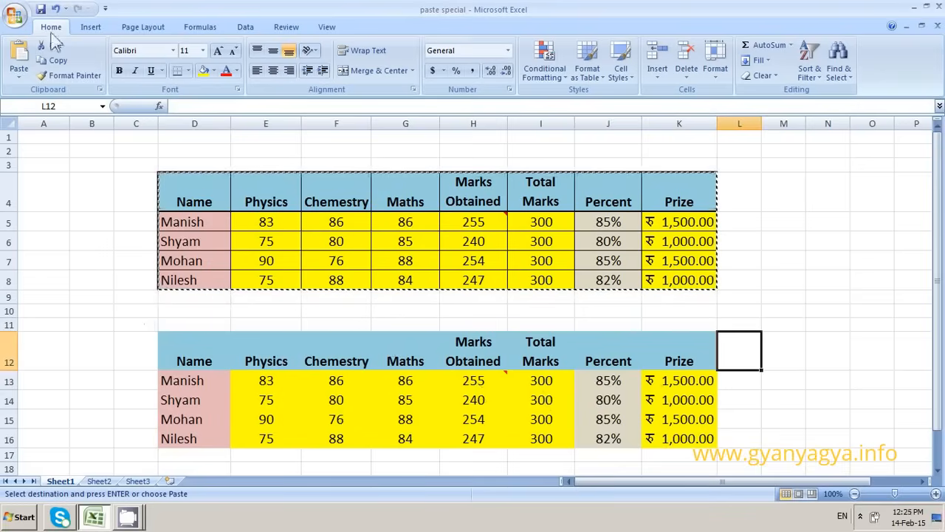
click(56, 9)
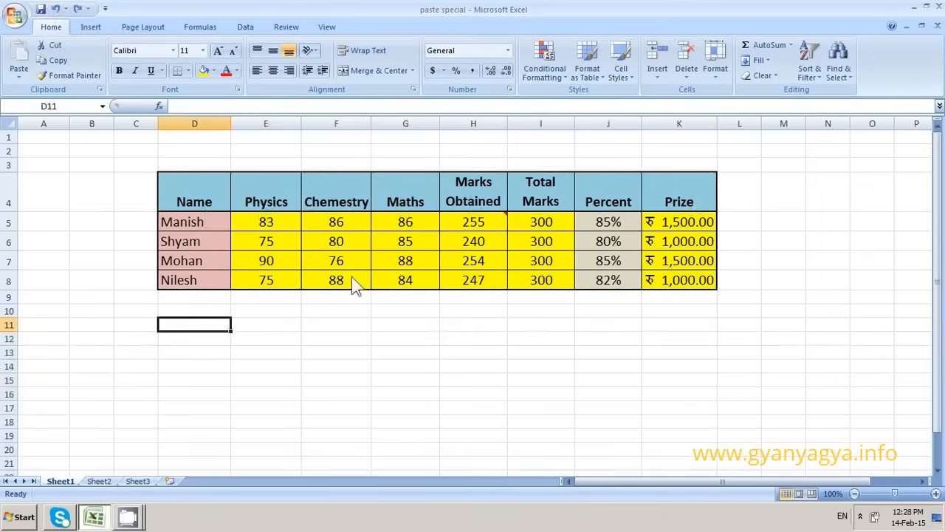
Narrow the empty columns M to R together to a smaller equal width.
drag(615, 484, 674, 487)
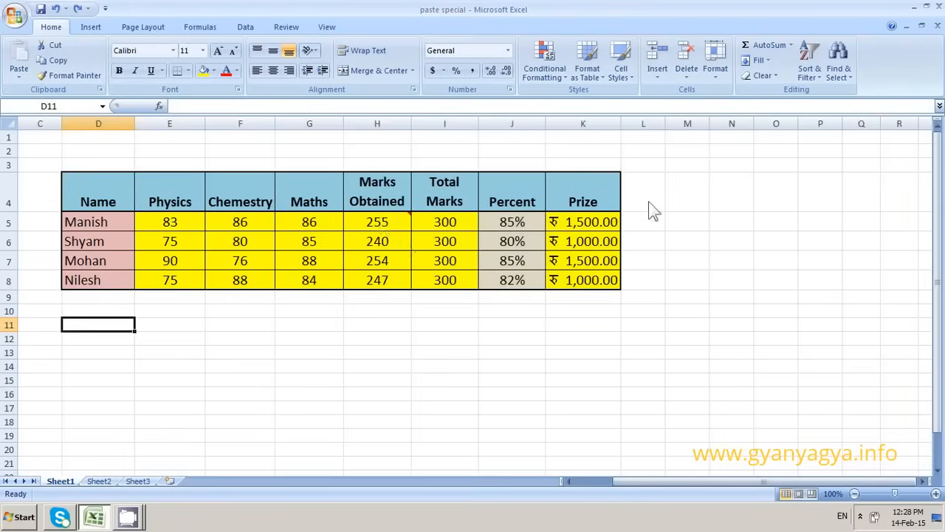
drag(685, 125, 893, 141)
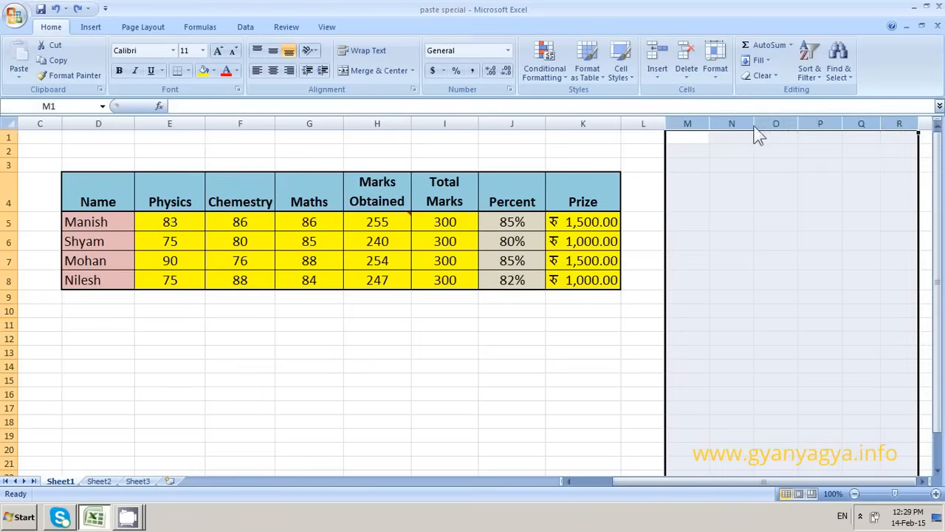
mouse_move(754, 127)
mouse_down()
mouse_move(857, 138)
mouse_move(739, 138)
mouse_up()
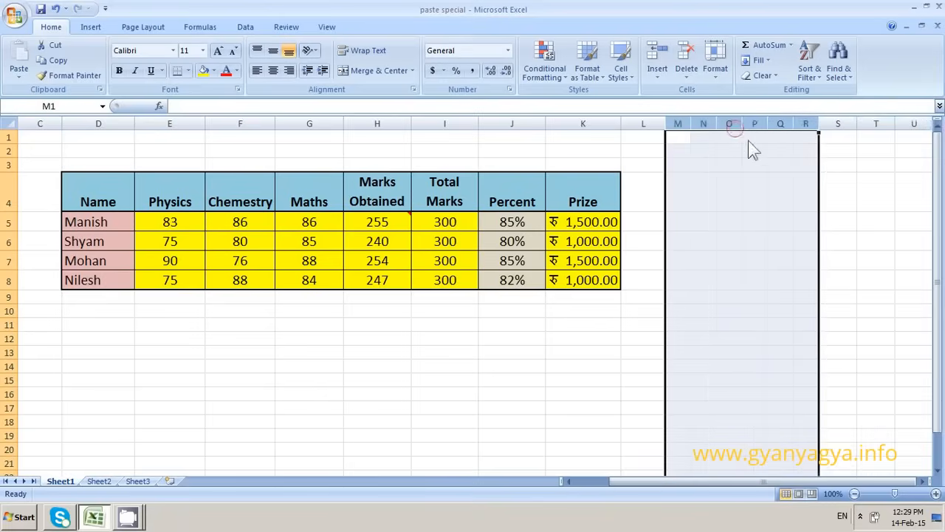
click(644, 357)
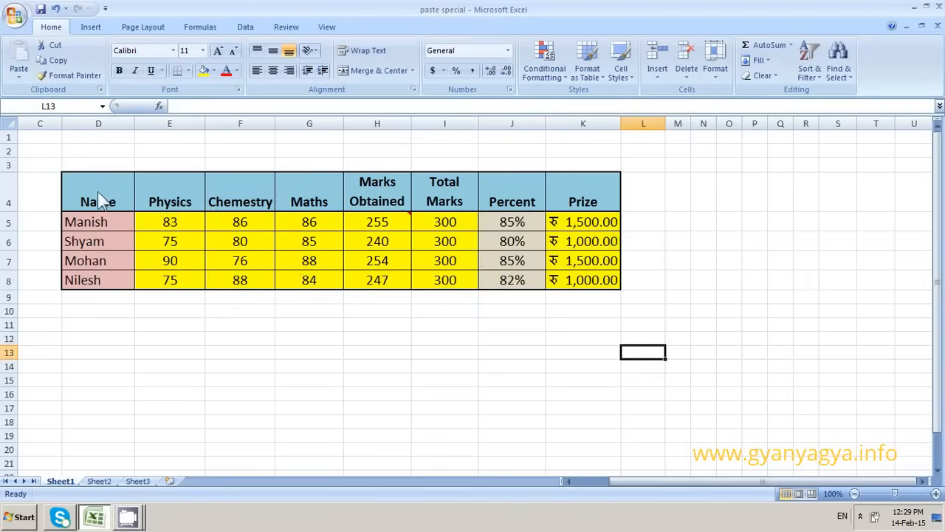
Copy the marks table D4:K8 and paste only its column widths starting at M4 using Paste Special.
drag(99, 192, 584, 281)
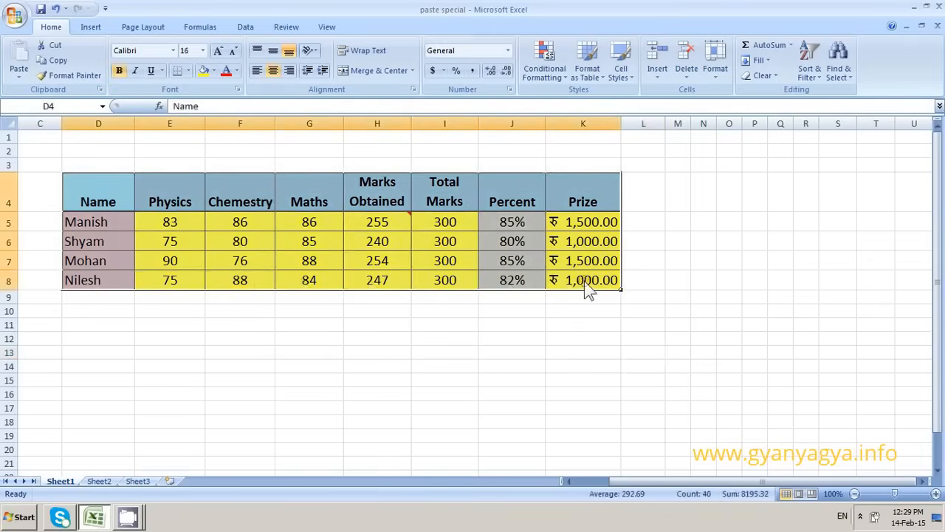
key(ctrl+c)
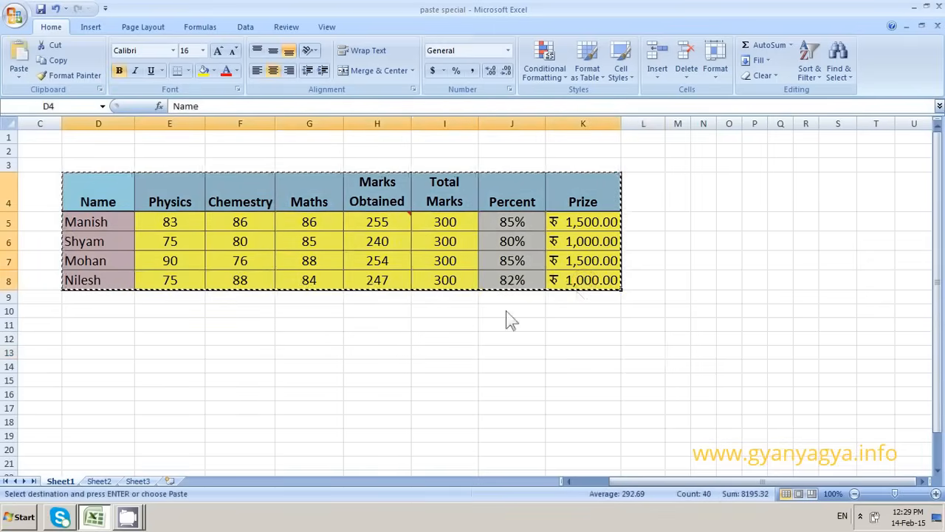
click(683, 190)
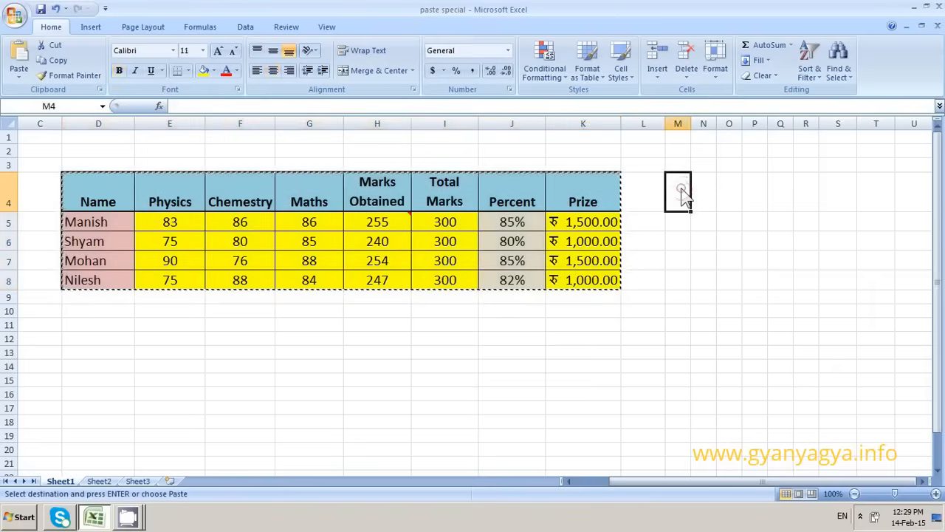
right_click(681, 190)
click(718, 243)
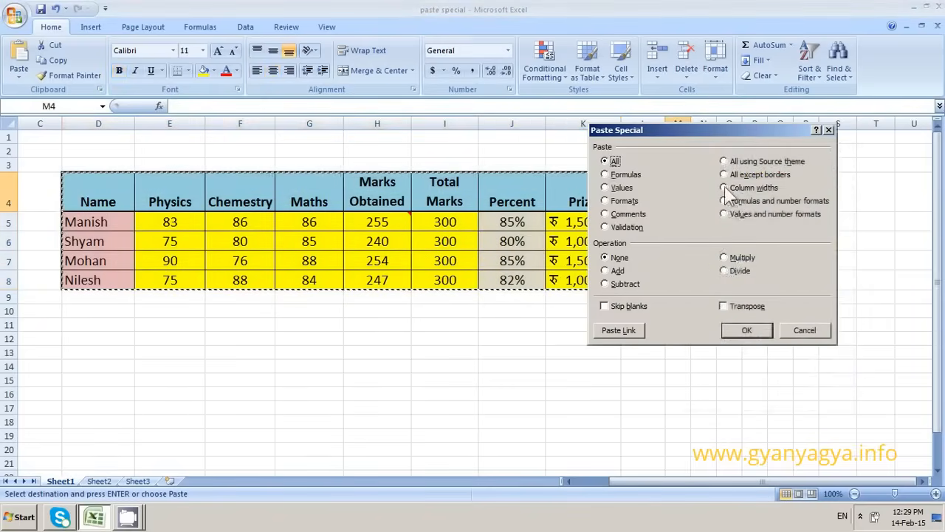
click(724, 188)
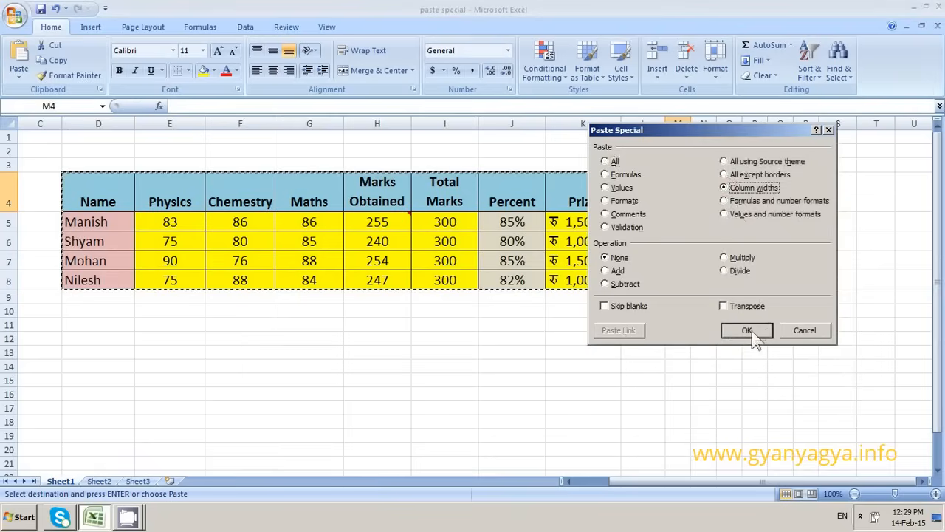
click(747, 330)
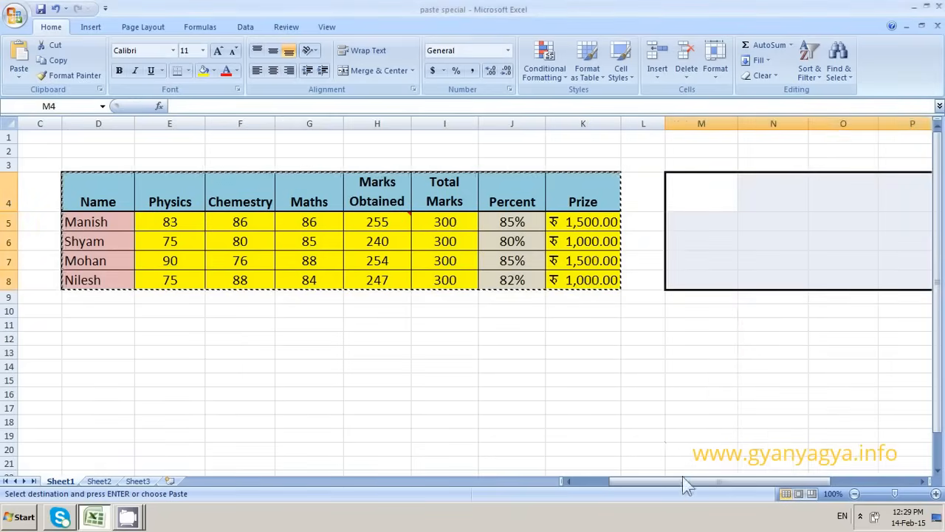
drag(675, 481, 786, 506)
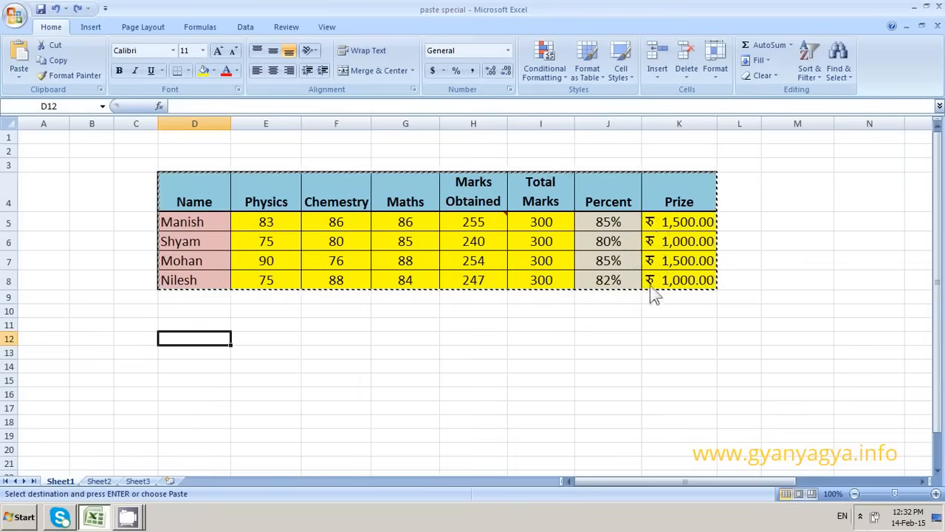
Paste the copied table starting at D12 with the Formulas and number formats option of Paste Special, inspect H13, and undo the paste.
right_click(186, 345)
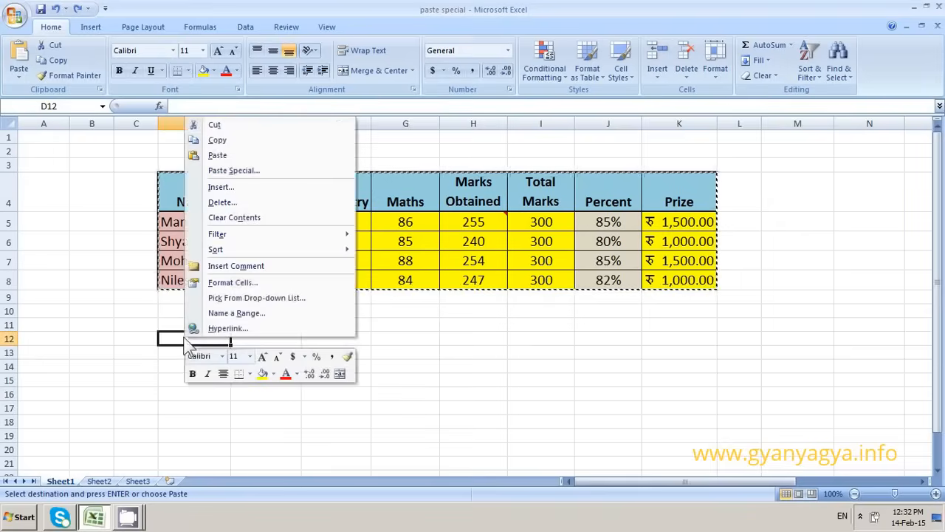
click(232, 172)
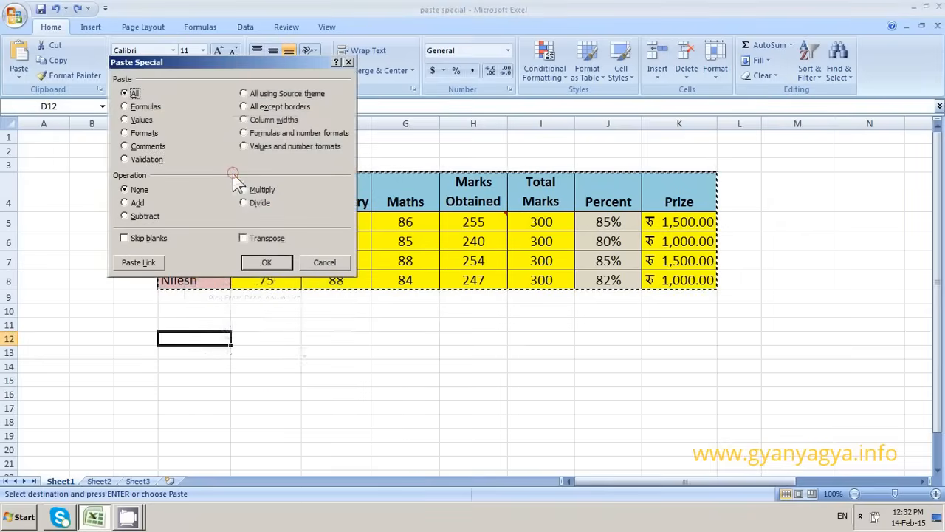
click(245, 133)
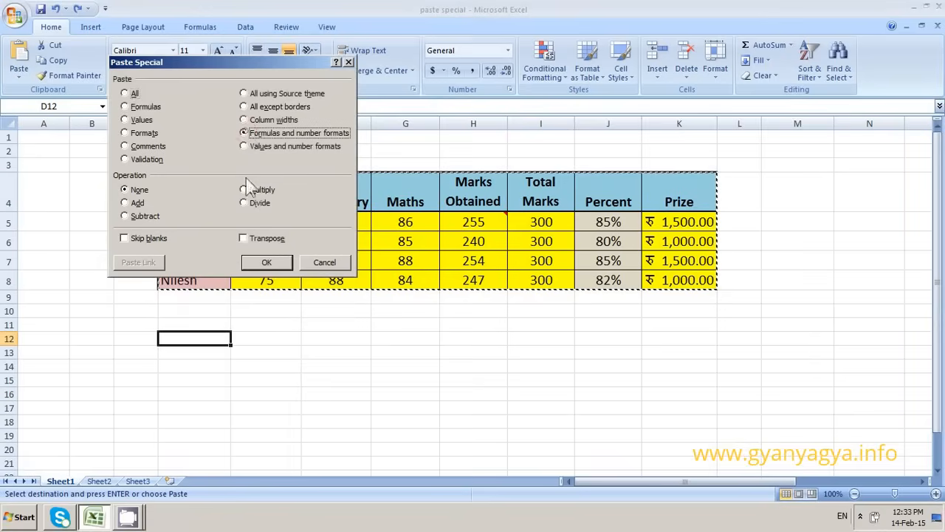
click(266, 263)
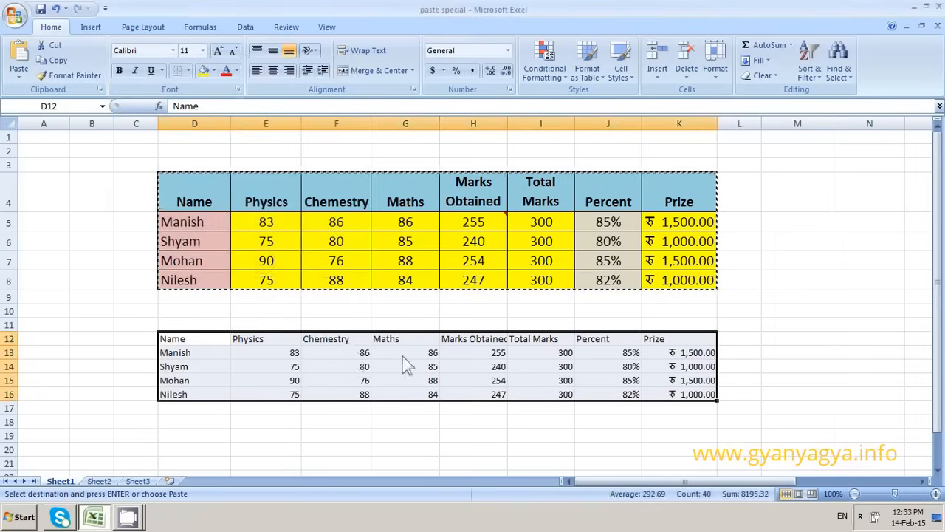
click(491, 355)
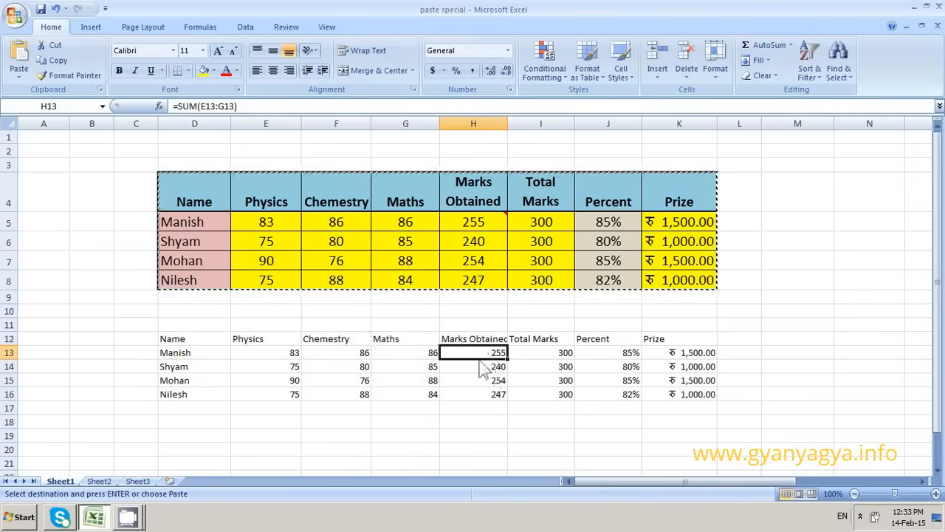
click(56, 8)
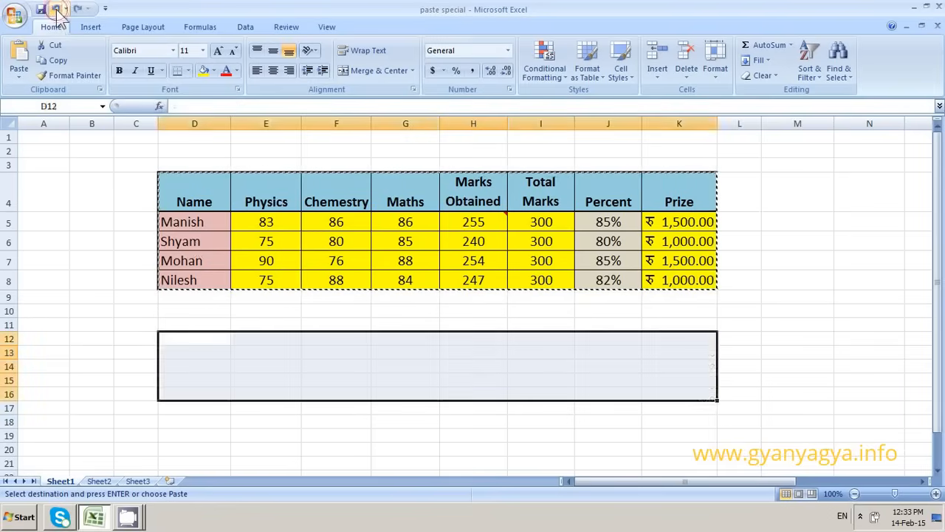
Paste the copied table starting at D12 with the Values and number formats option of Paste Special, inspect H13, and undo the paste.
click(207, 340)
right_click(207, 341)
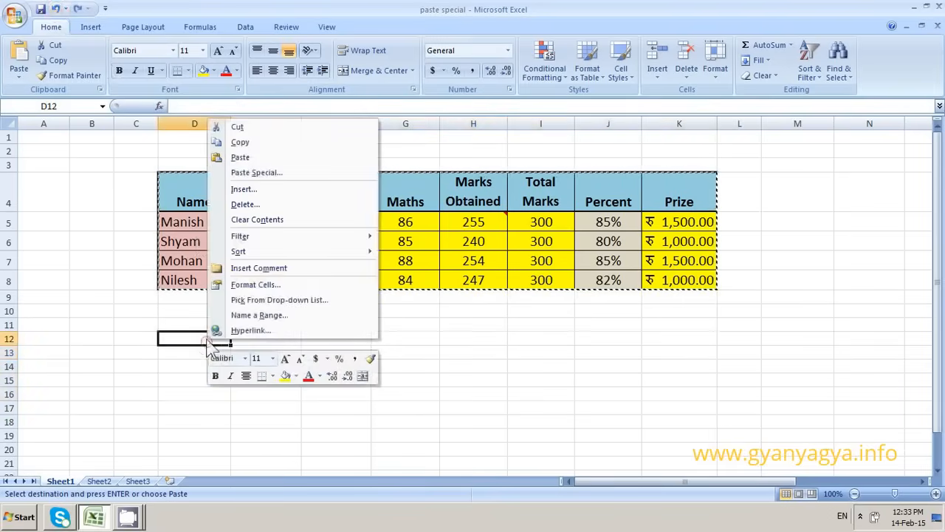
click(258, 172)
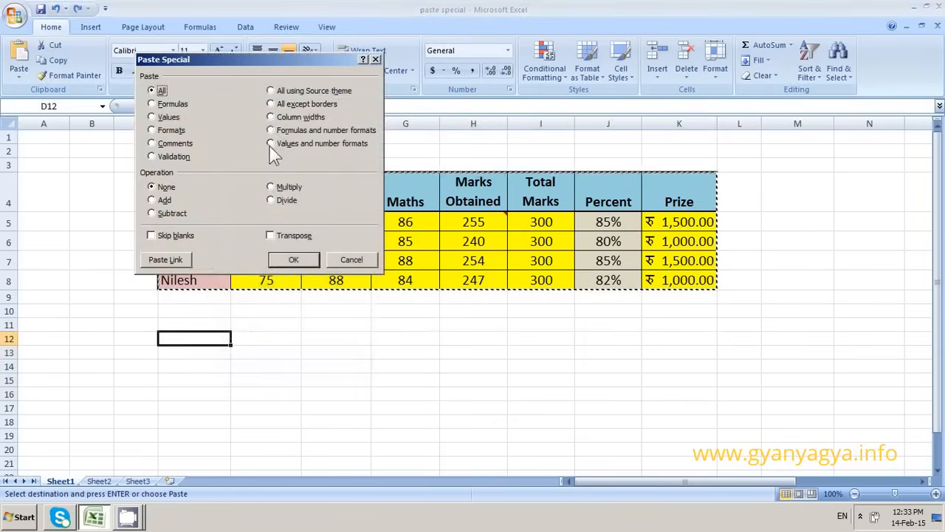
click(271, 143)
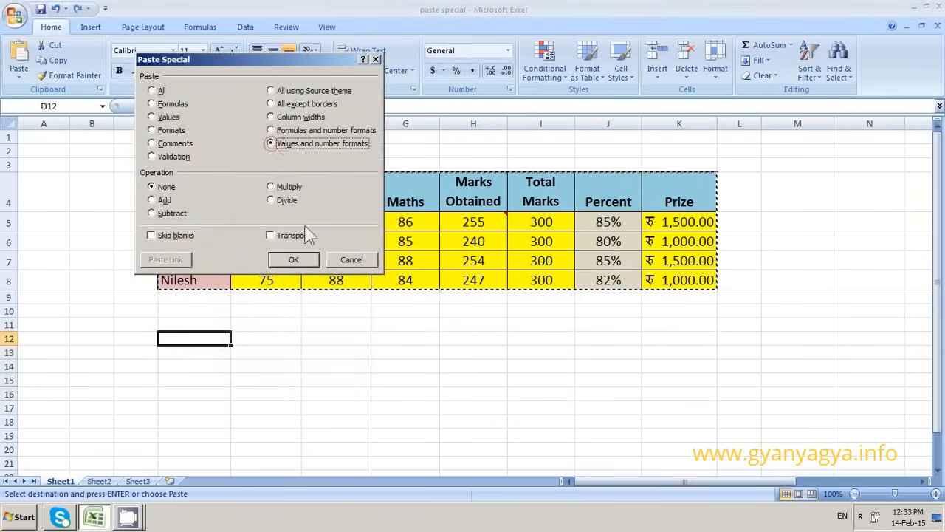
click(295, 260)
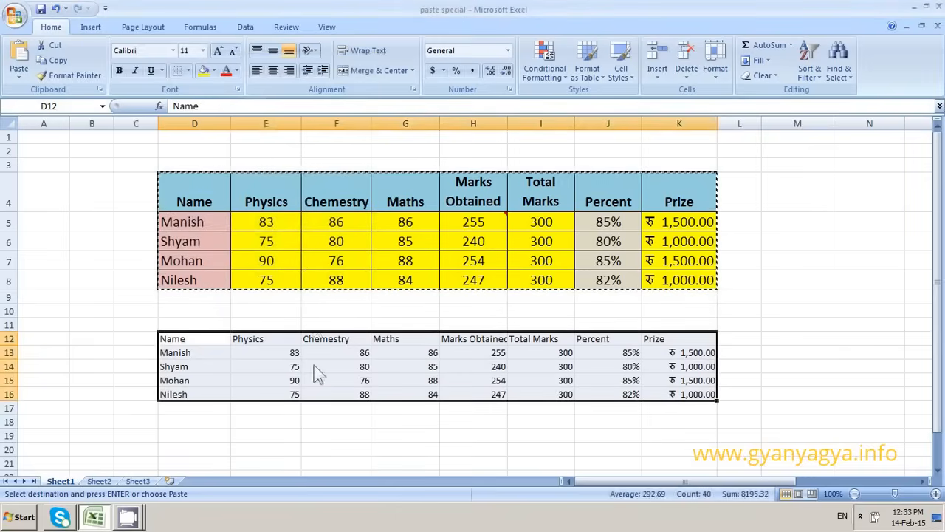
click(492, 355)
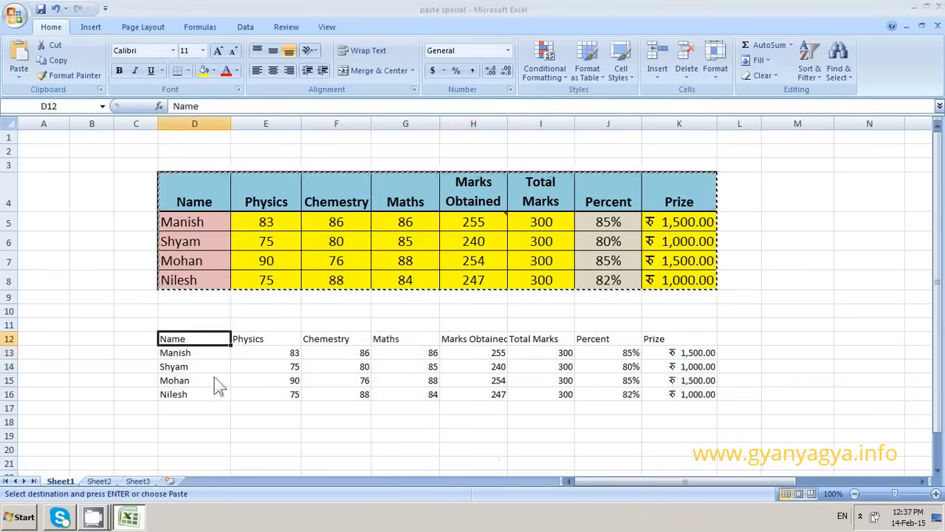
click(56, 9)
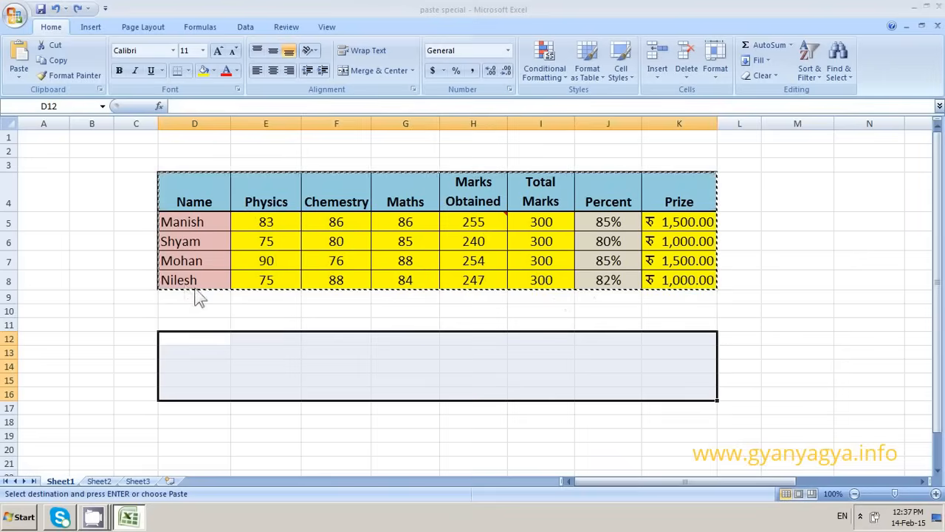
Open the Paste Special options for the copied table with D12 as the destination.
click(201, 343)
right_click(201, 343)
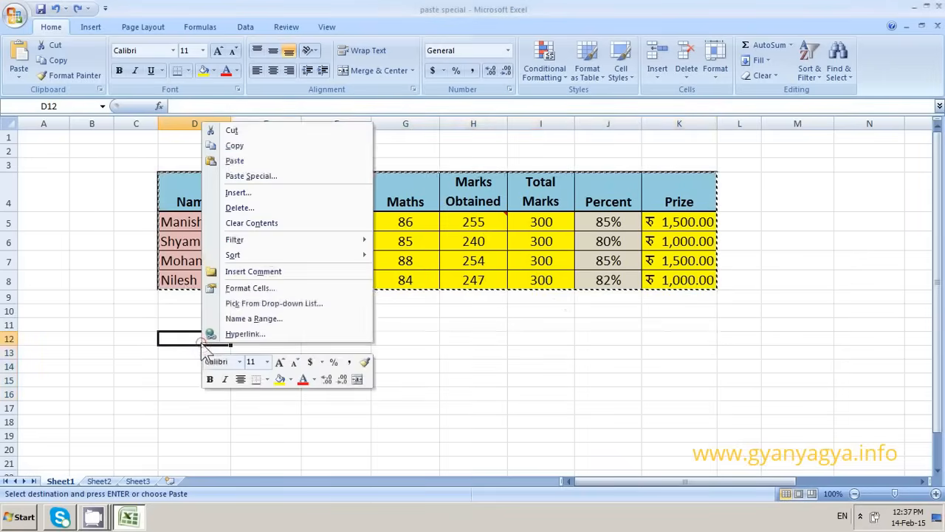
click(251, 177)
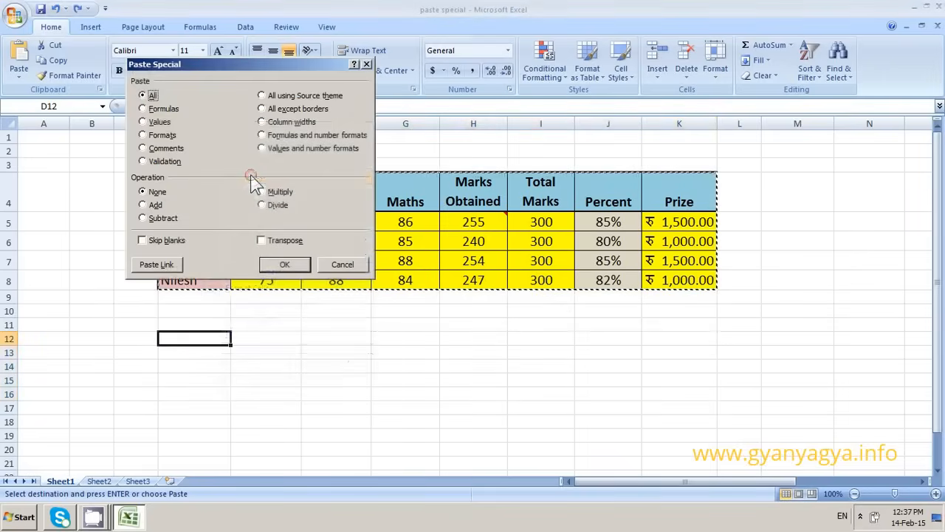